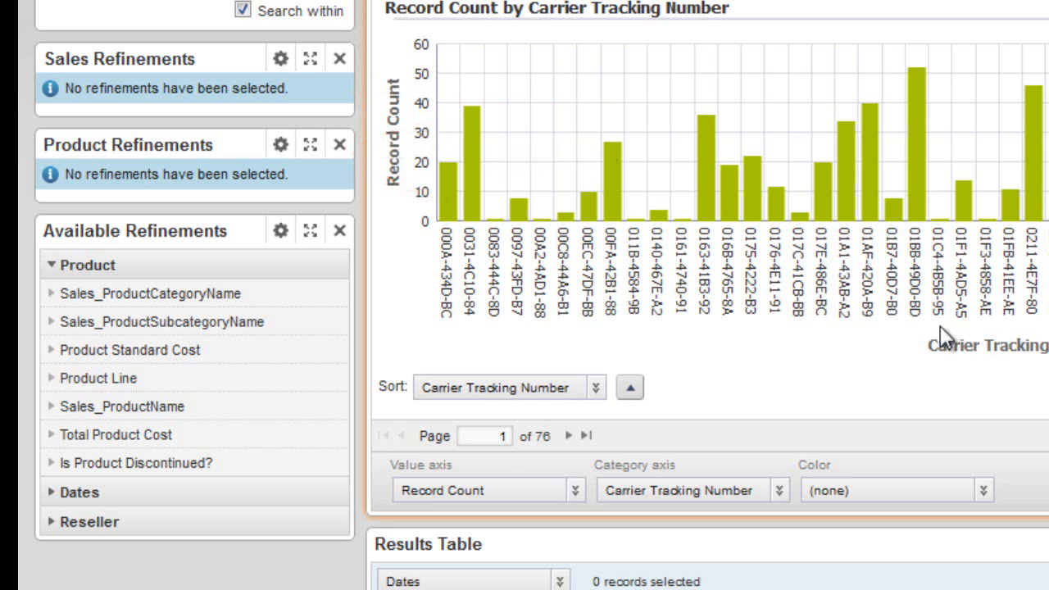
Refine the sales data by the Road Bikes product subcategory and reset the refinement
{"action": "left_click", "coordinate": [237, 324]}
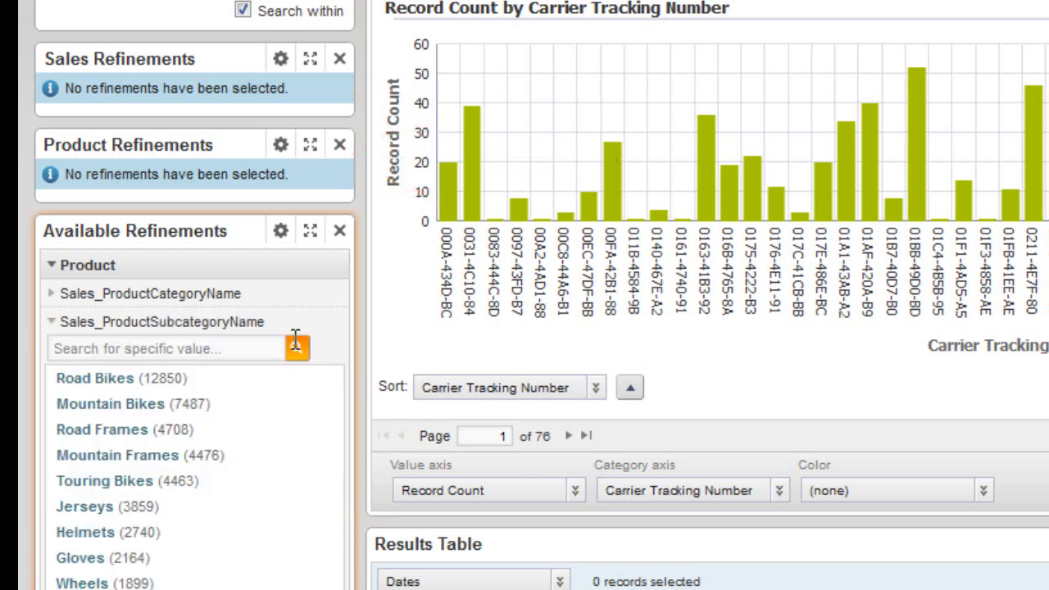
{"action": "left_click", "coordinate": [117, 385]}
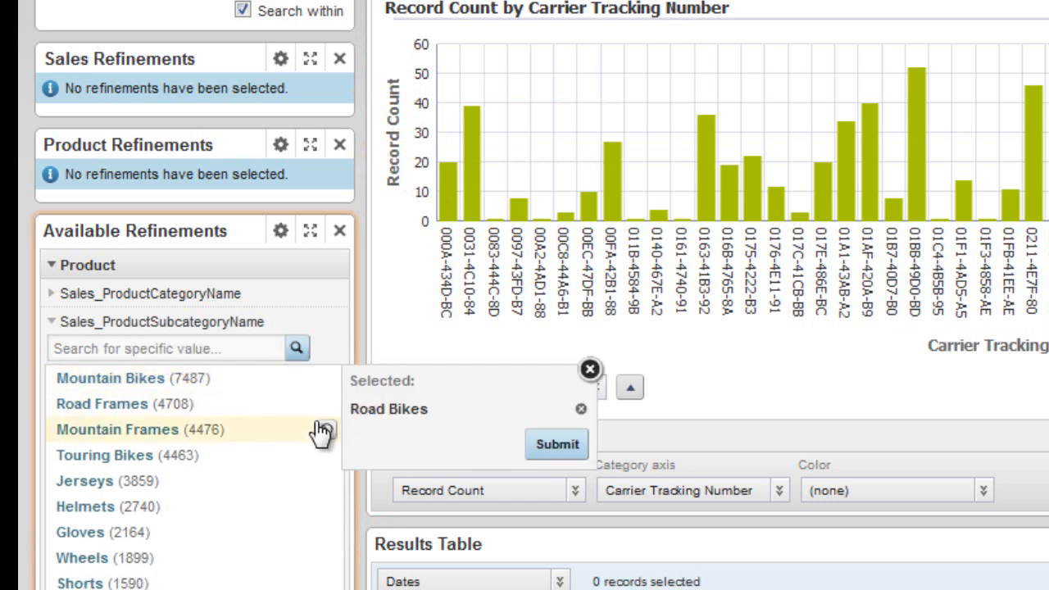
{"action": "left_click", "coordinate": [553, 445]}
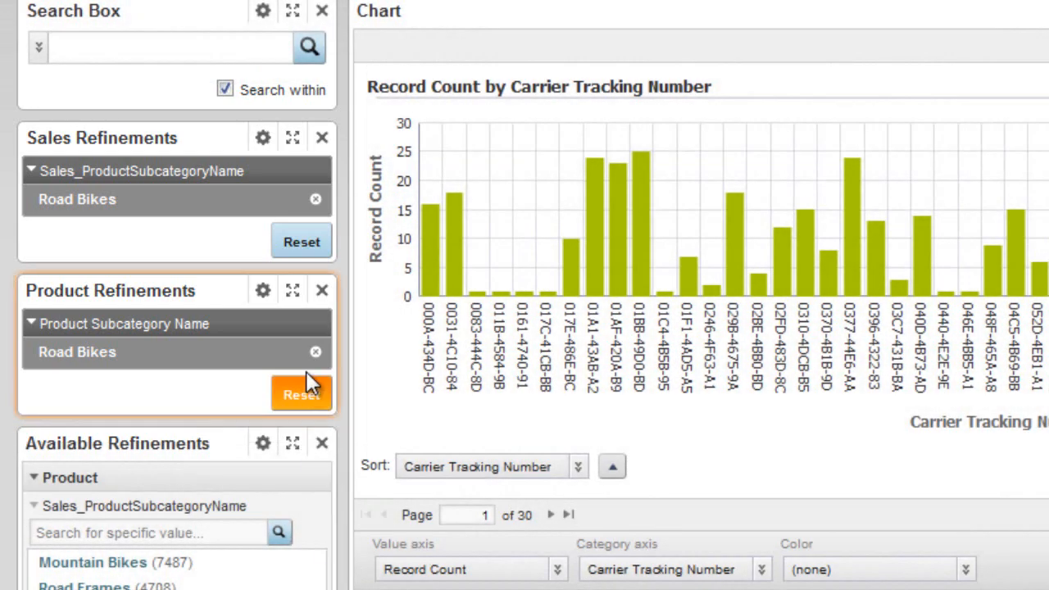
{"action": "left_click", "coordinate": [316, 397]}
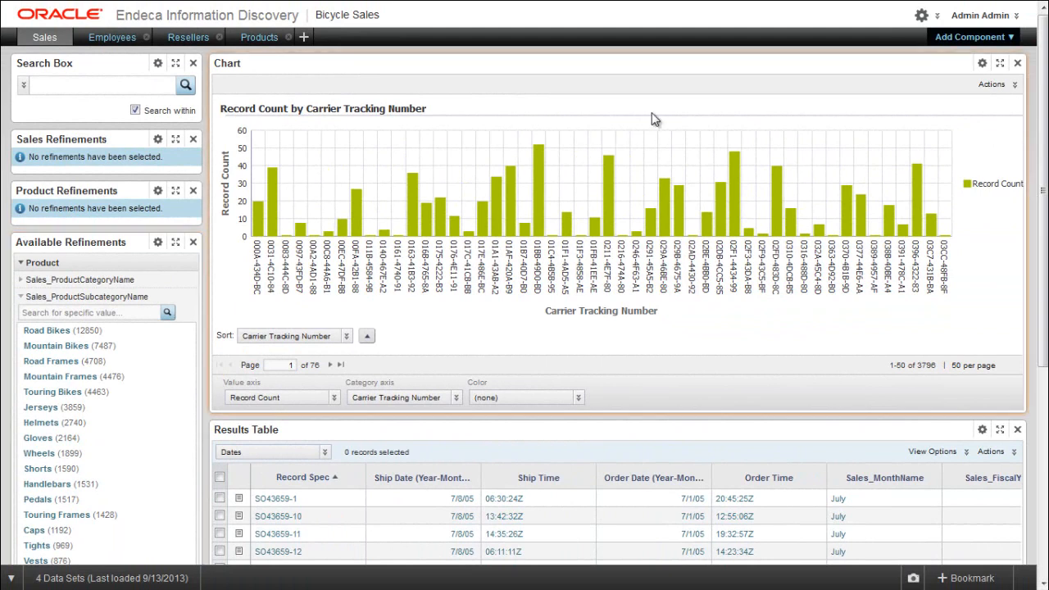
Enable charting across multiple views for the sales chart and add the Products view alongside Sales
{"action": "left_click", "coordinate": [983, 63]}
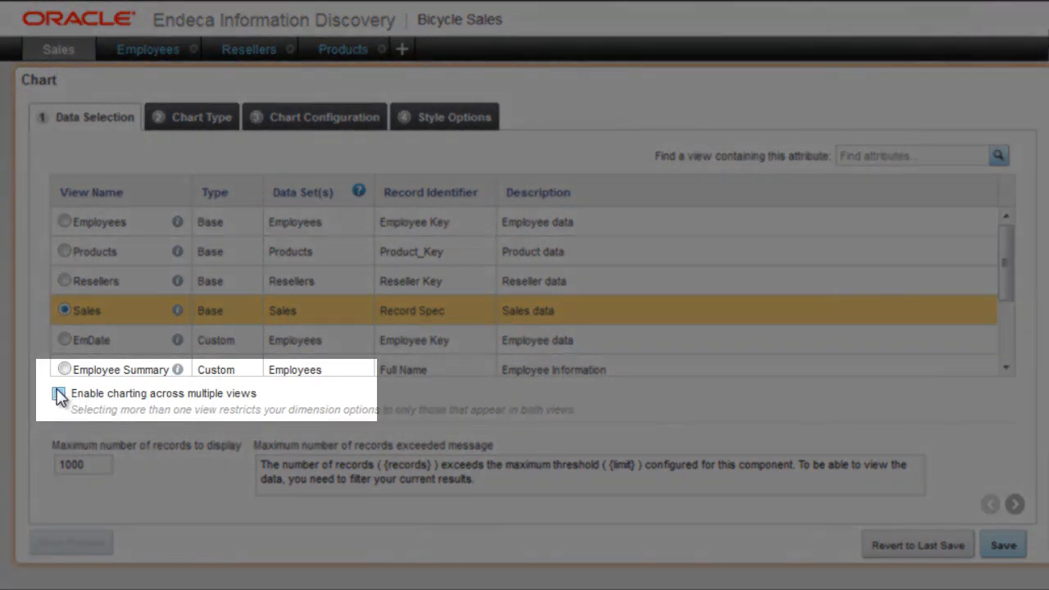
{"action": "left_click", "coordinate": [59, 394]}
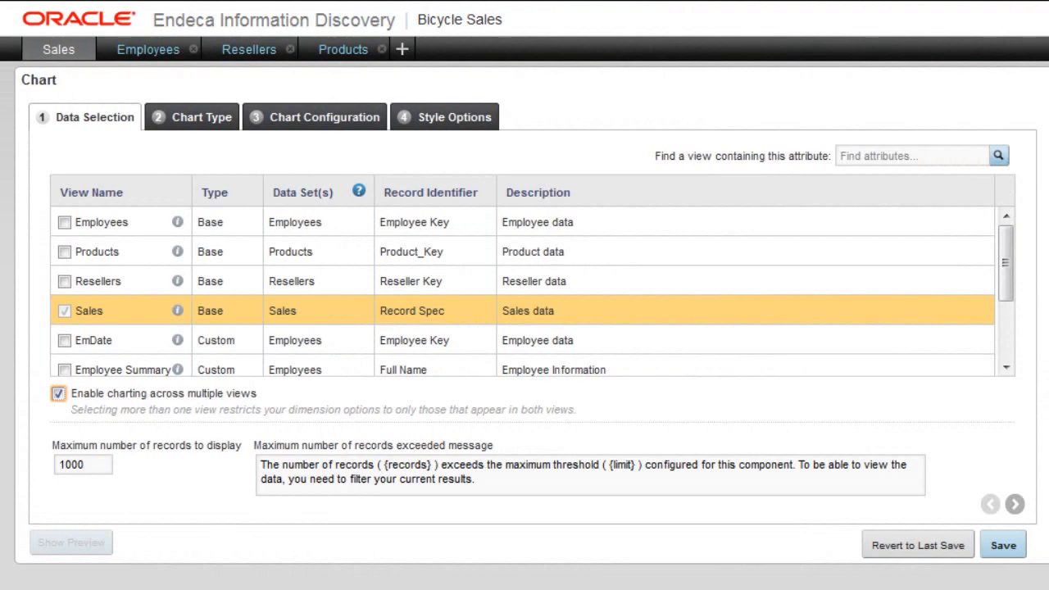
{"action": "left_click", "coordinate": [63, 252]}
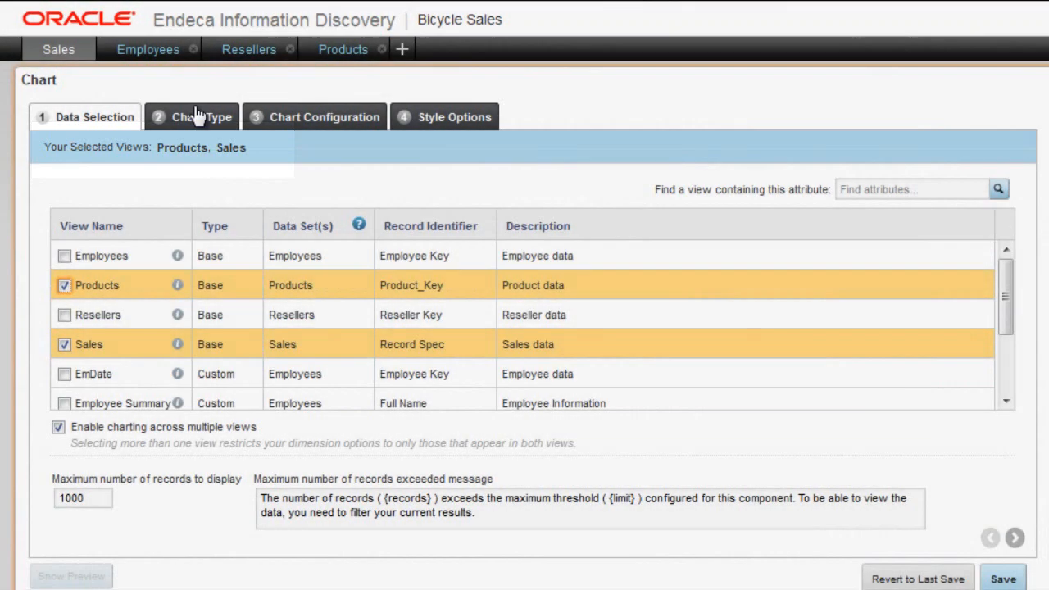
Add the Sales view's Unit Price to the chart configuration as a series metric aggregated by average
{"action": "left_click", "coordinate": [197, 116]}
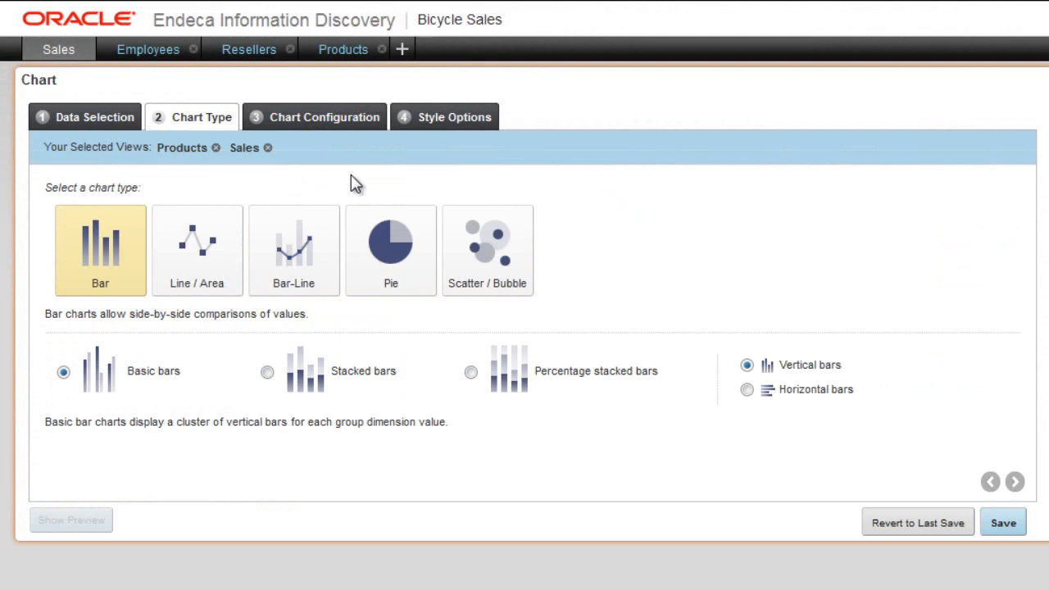
{"action": "left_click", "coordinate": [338, 117]}
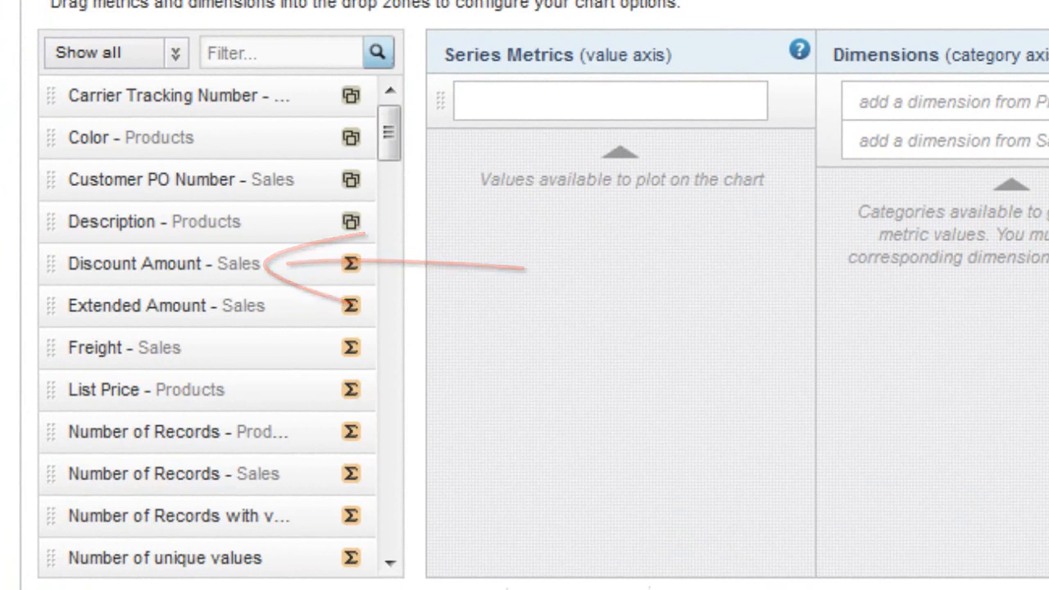
{"action": "left_click", "coordinate": [175, 56]}
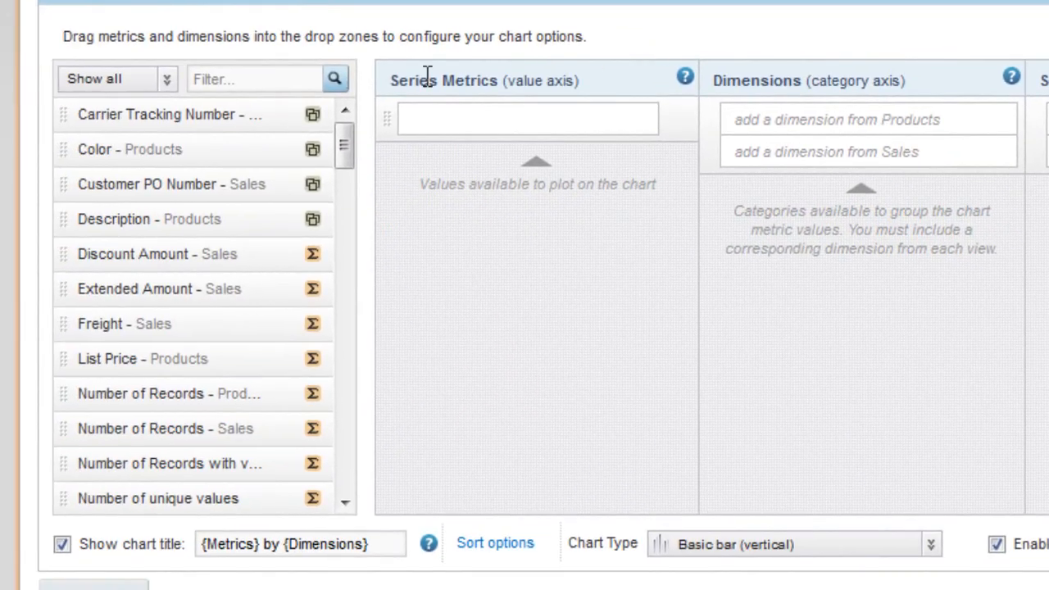
{"action": "left_click", "coordinate": [165, 79]}
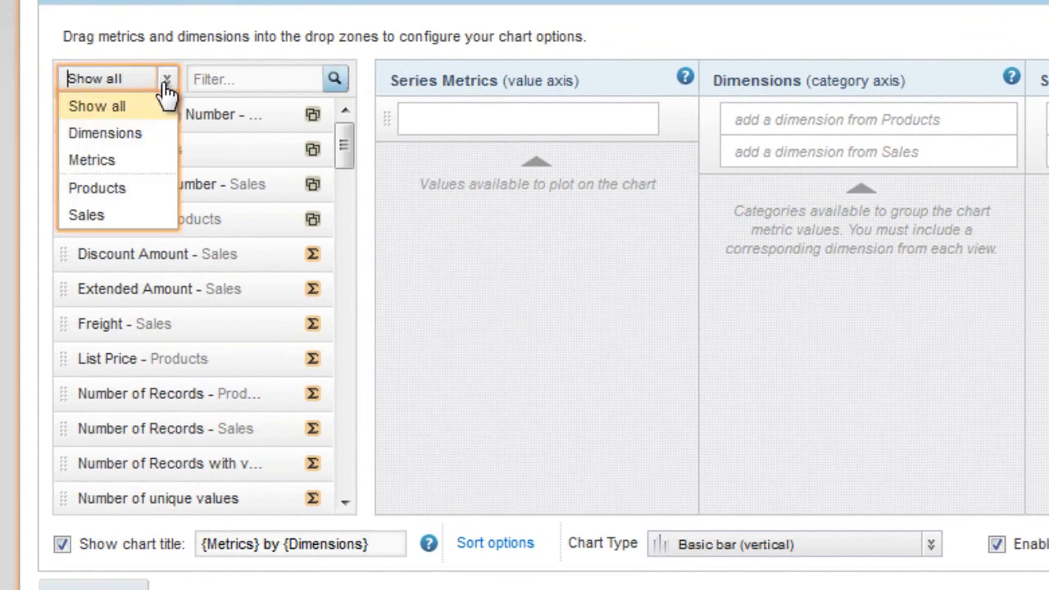
{"action": "left_click", "coordinate": [130, 218]}
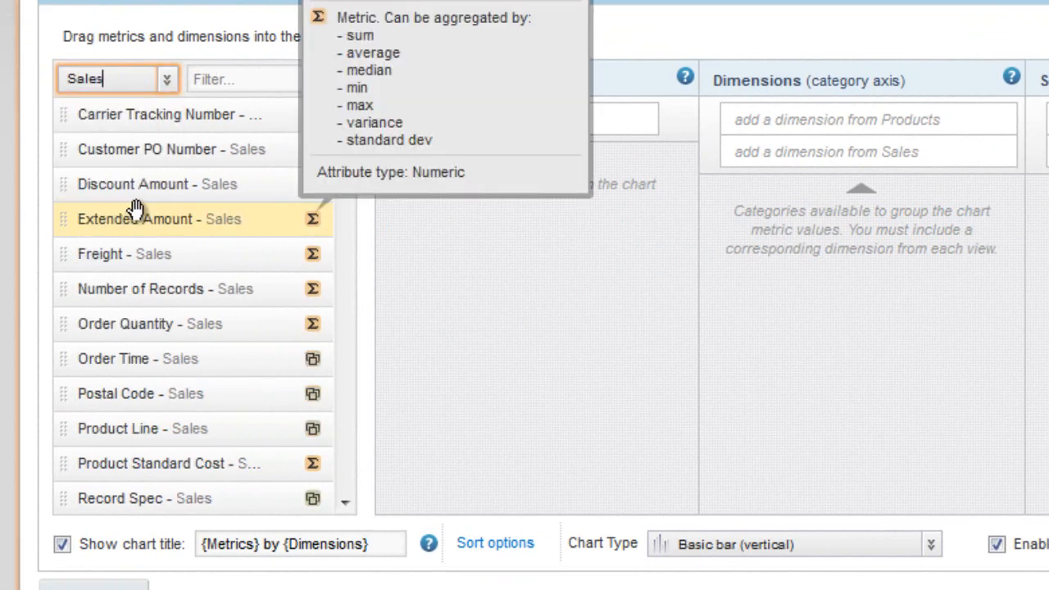
{"action": "left_click", "coordinate": [231, 78]}
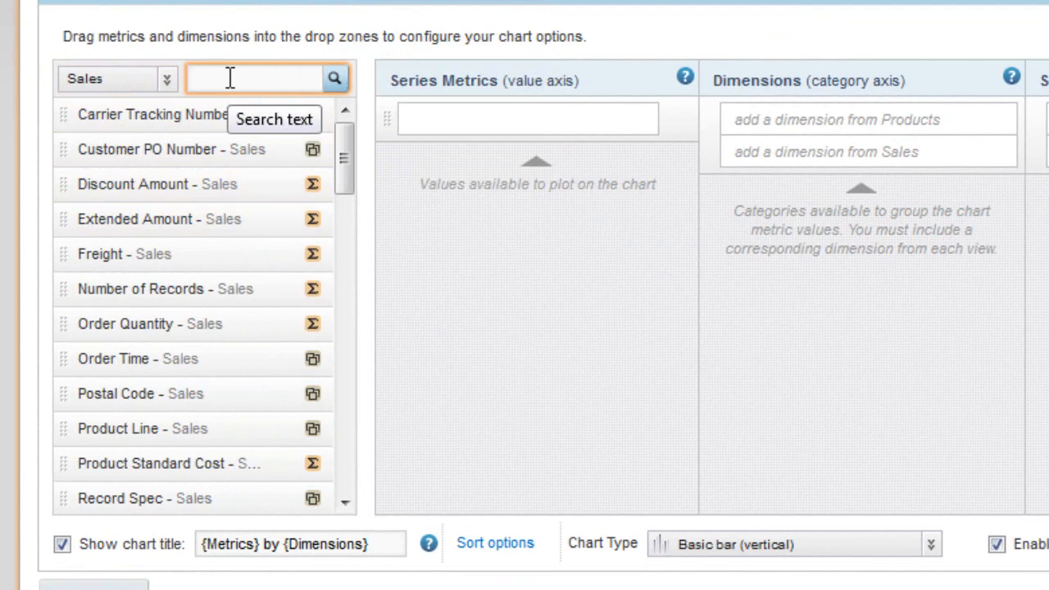
{"action": "type", "text": "uni"}
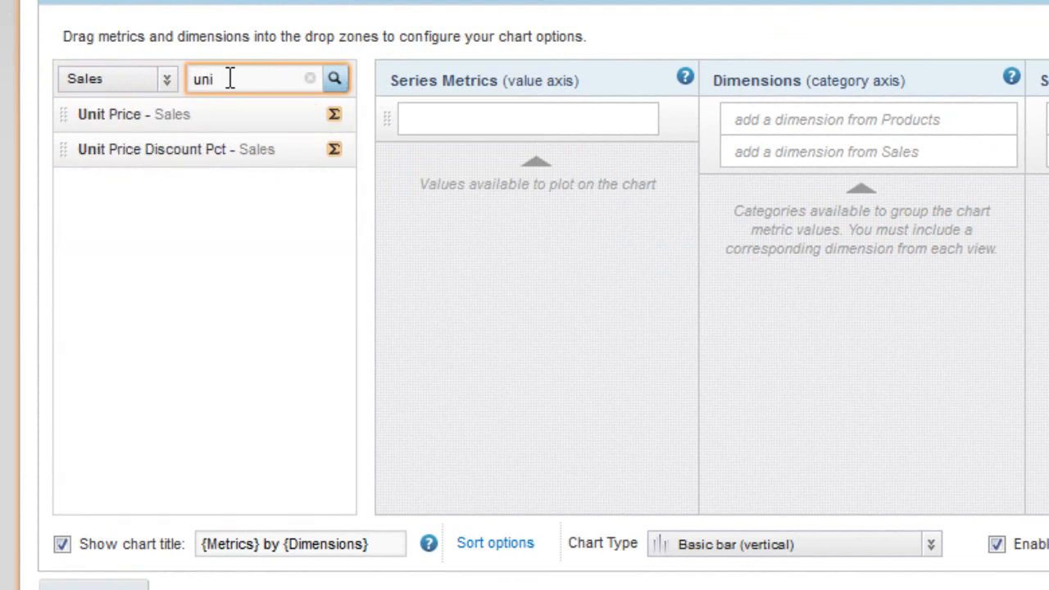
{"action": "left_click_drag", "start_coordinate": [157, 119], "coordinate": [489, 125]}
{"action": "left_click", "coordinate": [533, 120]}
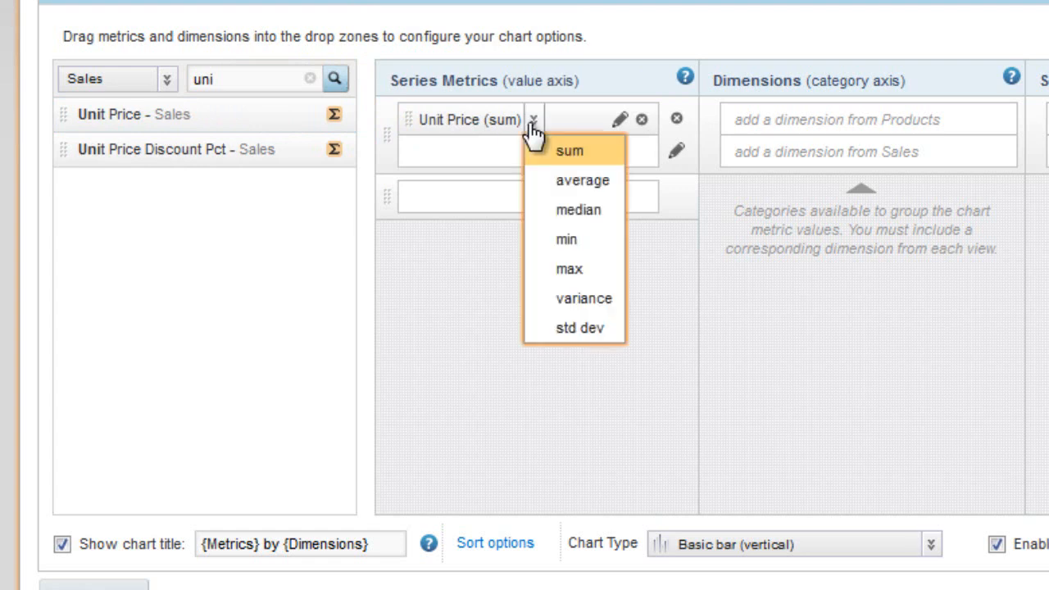
{"action": "left_click", "coordinate": [543, 177]}
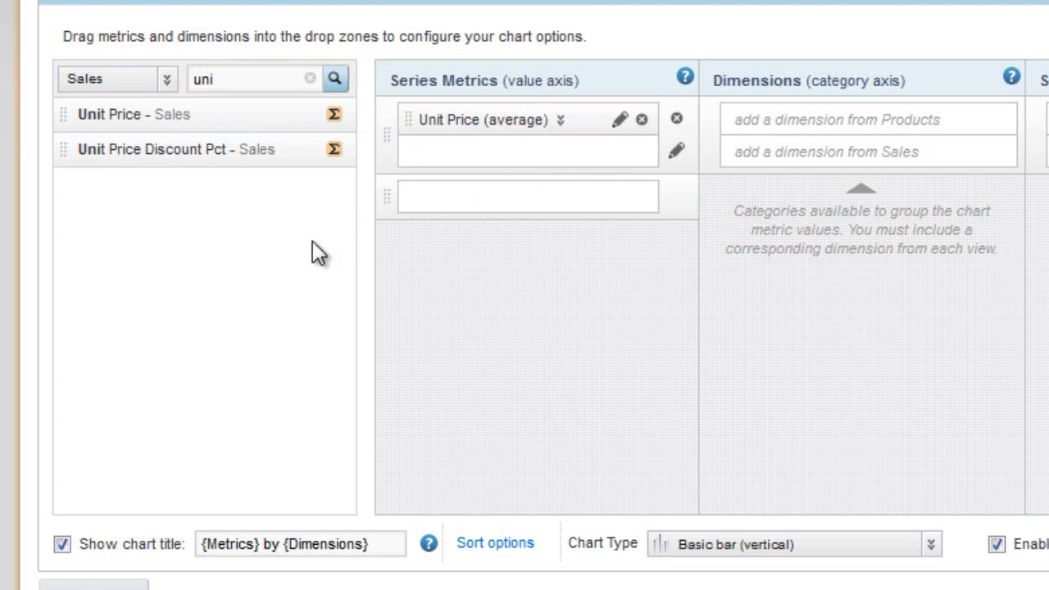
Add the Products view's List Price to the same metric group as Unit Price, aggregated by average
{"action": "left_click", "coordinate": [168, 81]}
{"action": "left_click", "coordinate": [137, 197]}
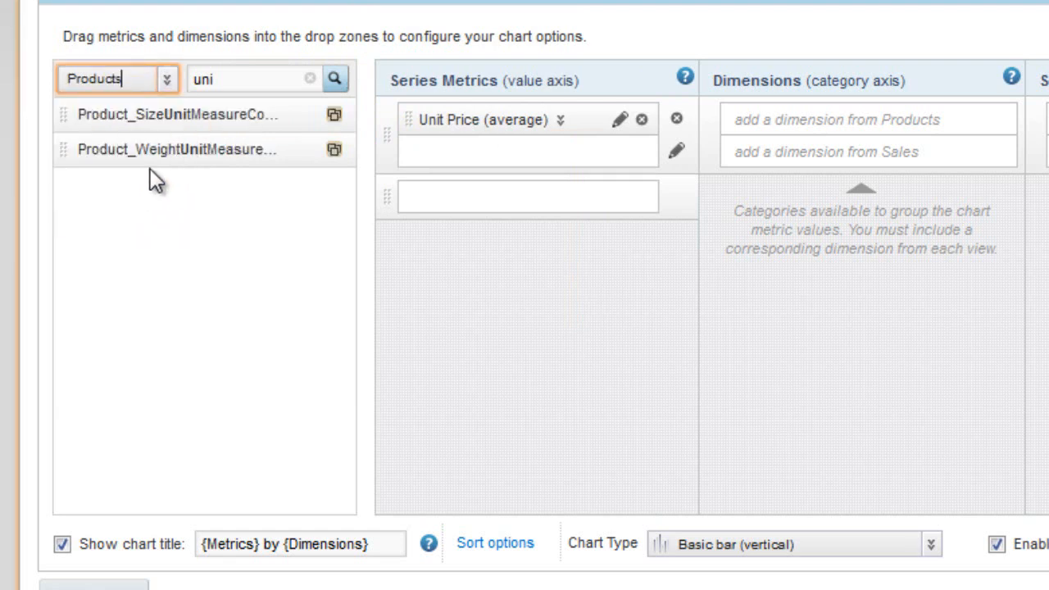
{"action": "left_click", "coordinate": [224, 79]}
{"action": "type", "text": "uni"}
{"action": "key", "text": "BackSpace"}
{"action": "key", "text": "BackSpace"}
{"action": "key", "text": "BackSpace"}
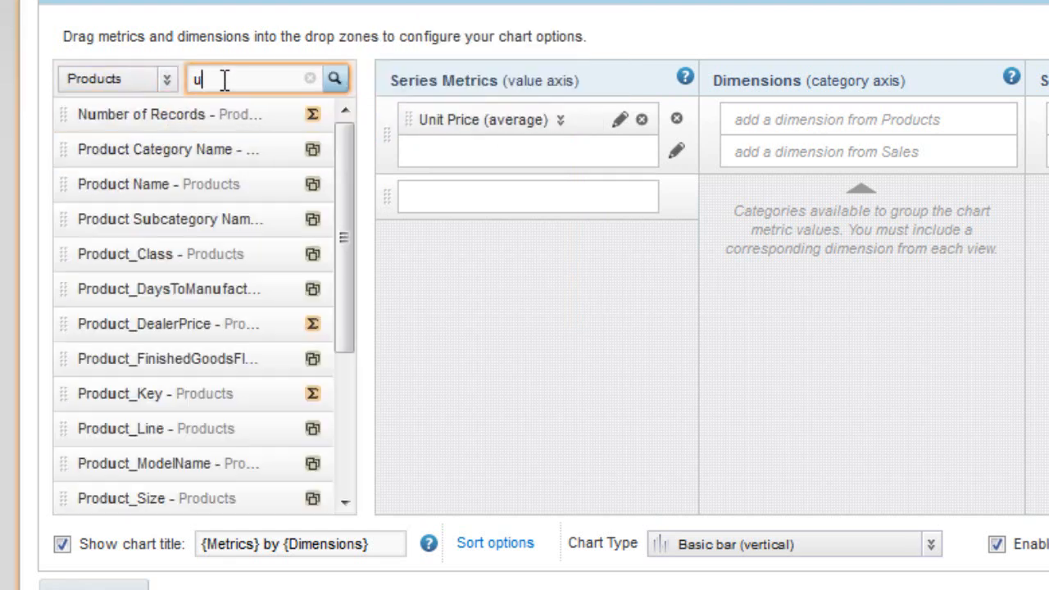
{"action": "type", "text": "li"}
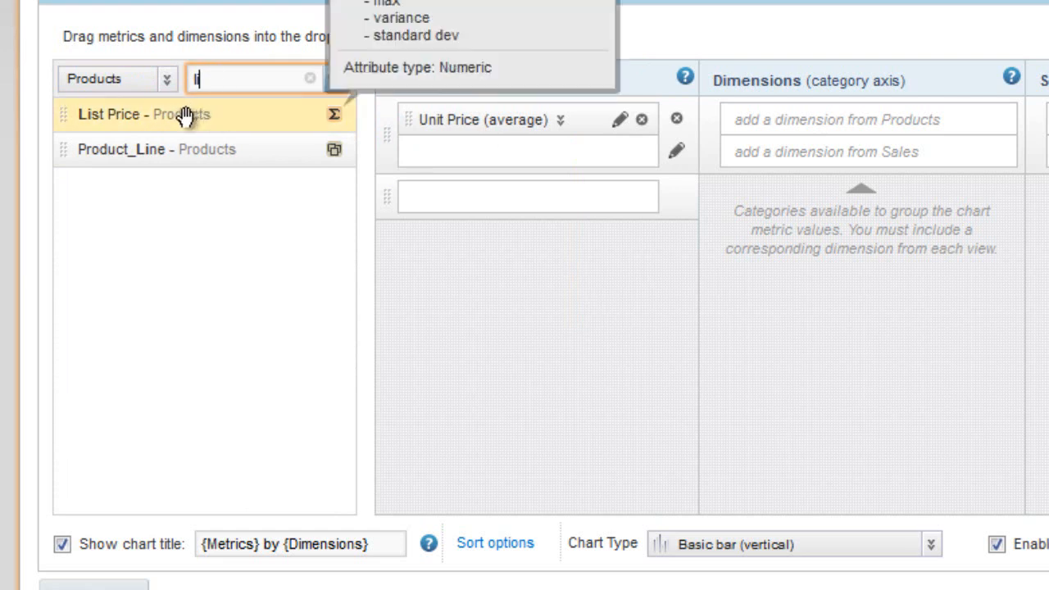
{"action": "left_click_drag", "start_coordinate": [191, 114], "coordinate": [515, 162]}
{"action": "left_click", "coordinate": [534, 156]}
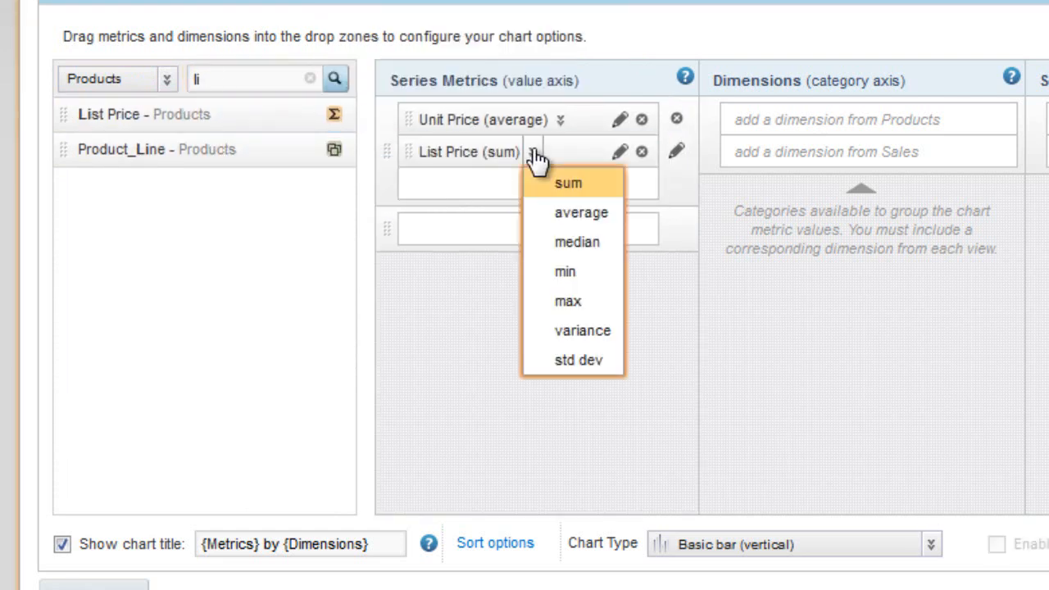
{"action": "left_click", "coordinate": [558, 216]}
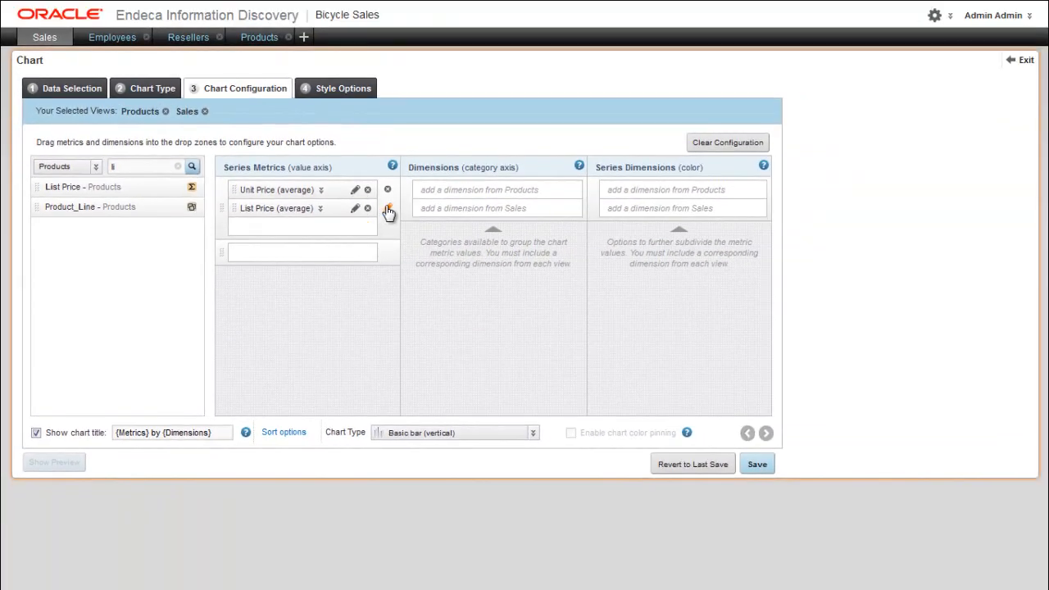
Set the value formatting of the Unit Price and List Price metric group to currency in $
{"action": "left_click", "coordinate": [389, 210]}
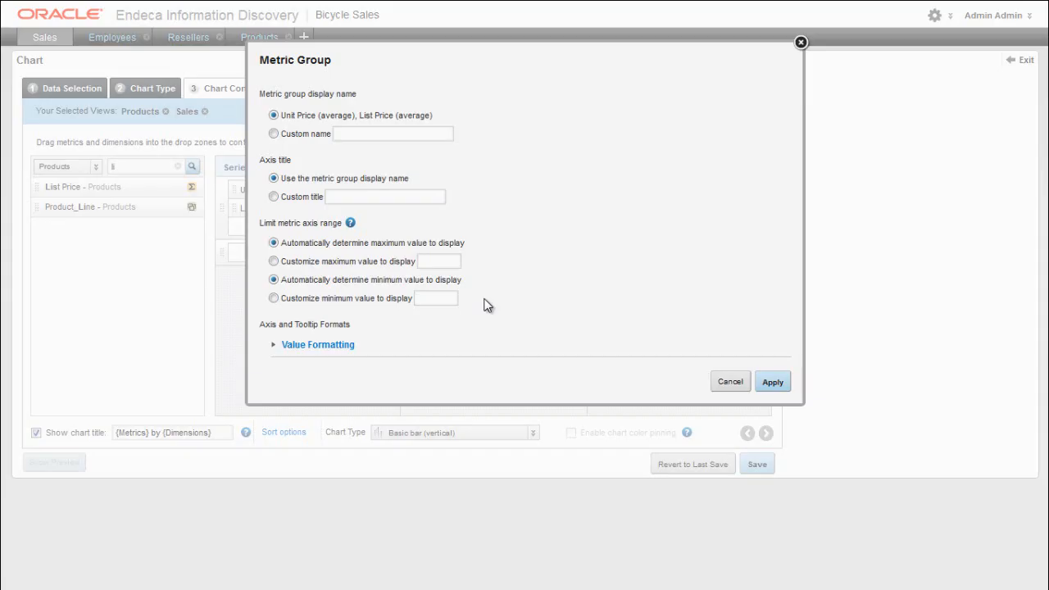
{"action": "left_click", "coordinate": [319, 345]}
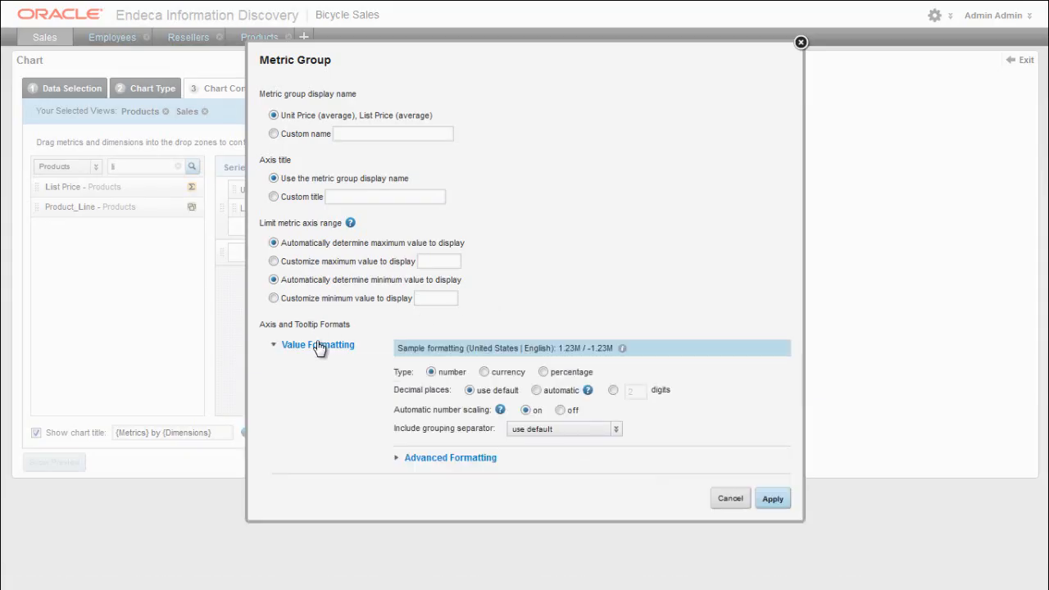
{"action": "left_click", "coordinate": [483, 373]}
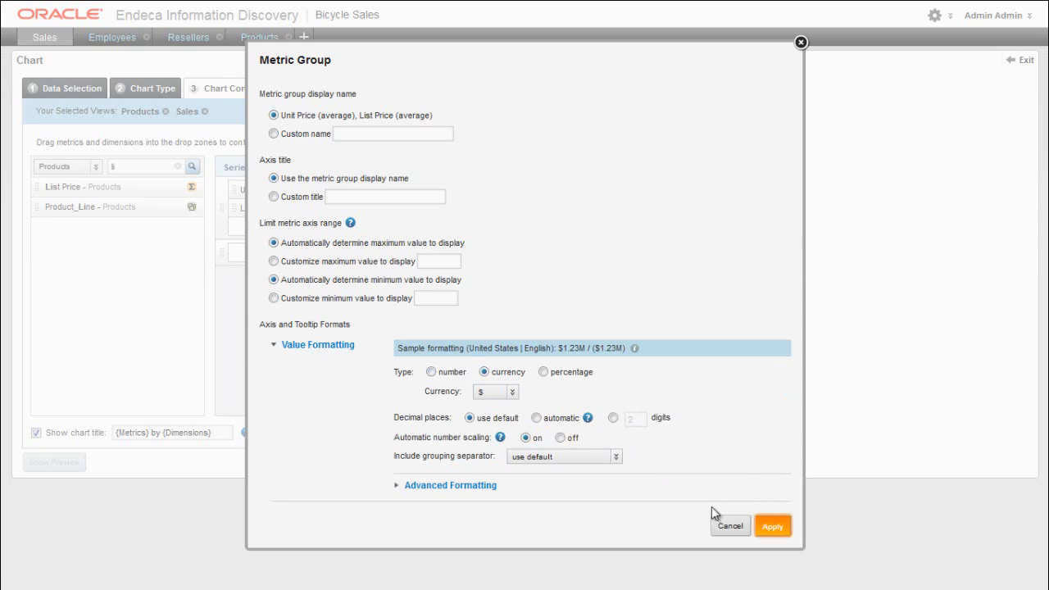
{"action": "left_click", "coordinate": [772, 527]}
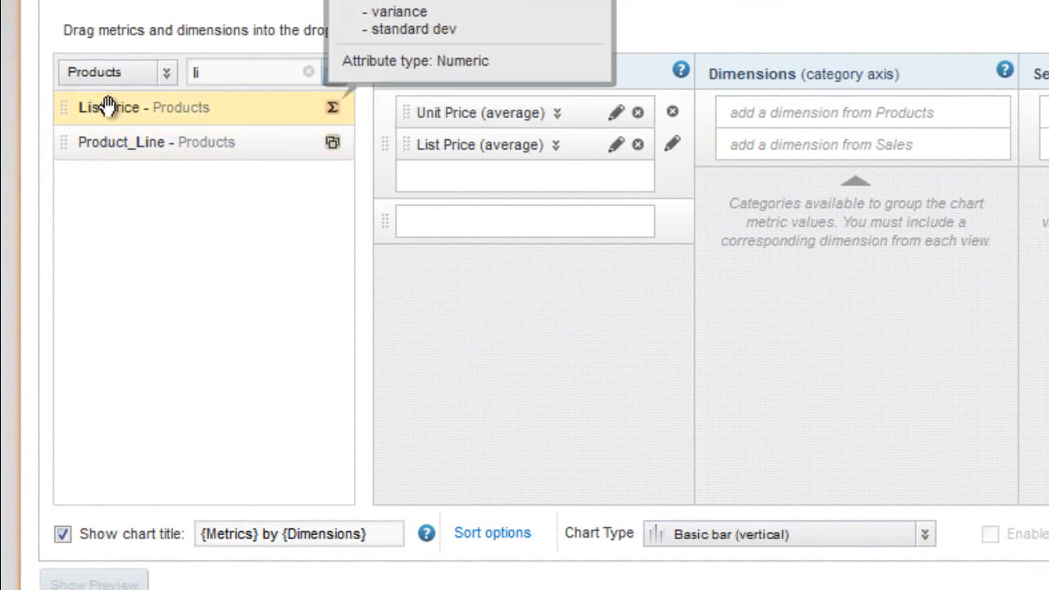
Add List Price from Products as a second, separate metric group aggregated by average
{"action": "left_click_drag", "start_coordinate": [106, 107], "coordinate": [451, 218]}
{"action": "left_click", "coordinate": [529, 223]}
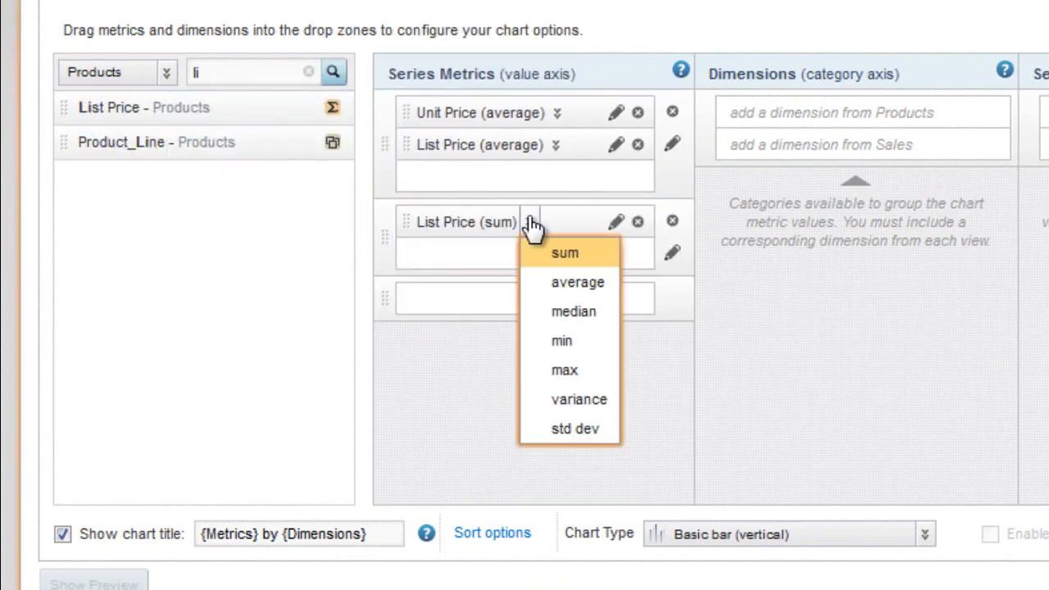
{"action": "left_click", "coordinate": [560, 283]}
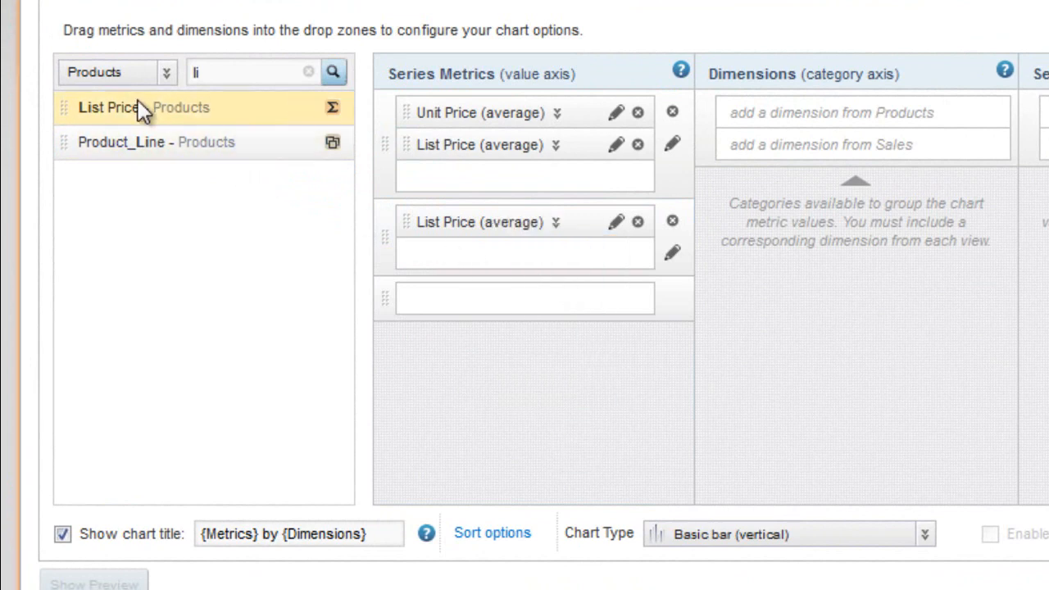
Add Unit Price from Sales as a third, separate metric group aggregated by average
{"action": "left_click", "coordinate": [161, 77]}
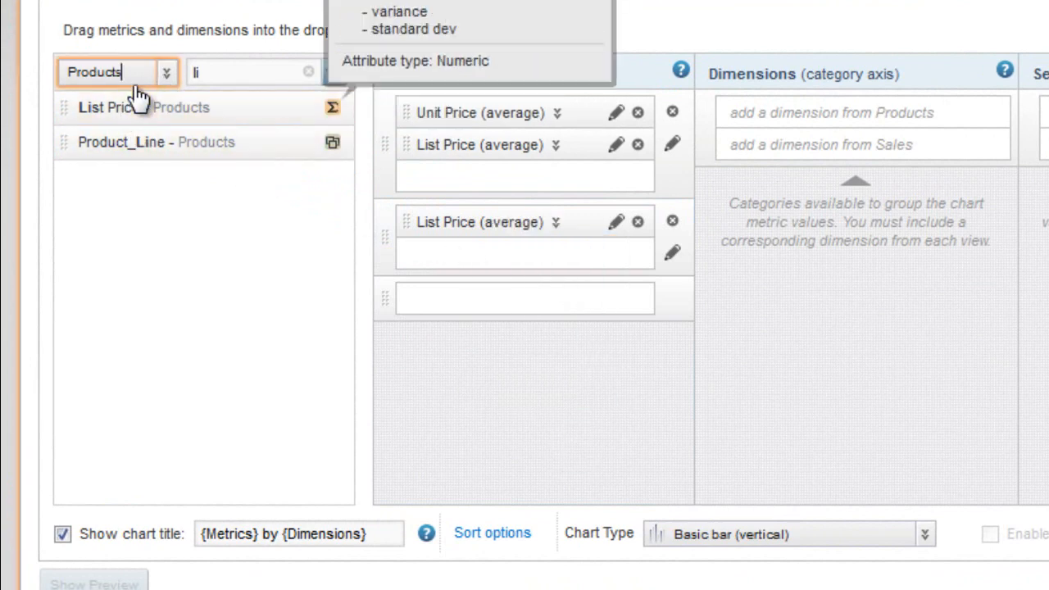
{"action": "left_click", "coordinate": [164, 82]}
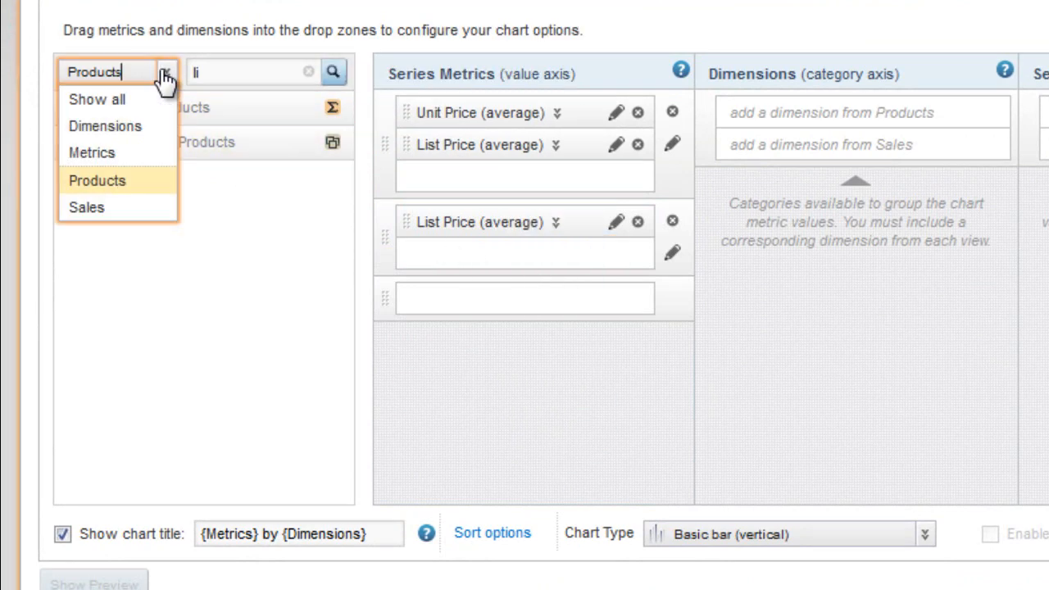
{"action": "left_click", "coordinate": [106, 206]}
{"action": "left_click", "coordinate": [233, 73]}
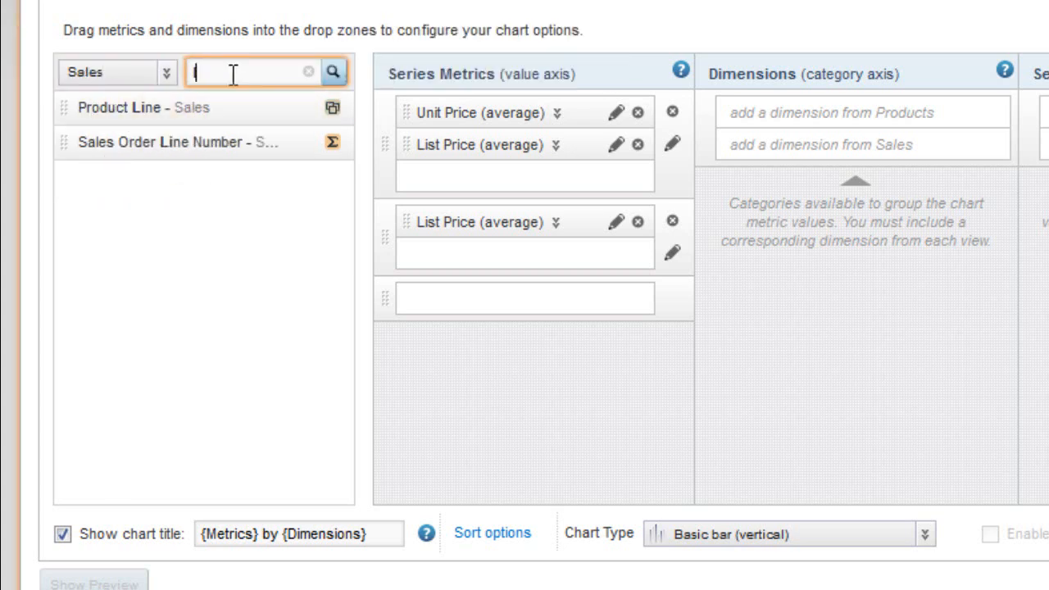
{"action": "type", "text": "uni"}
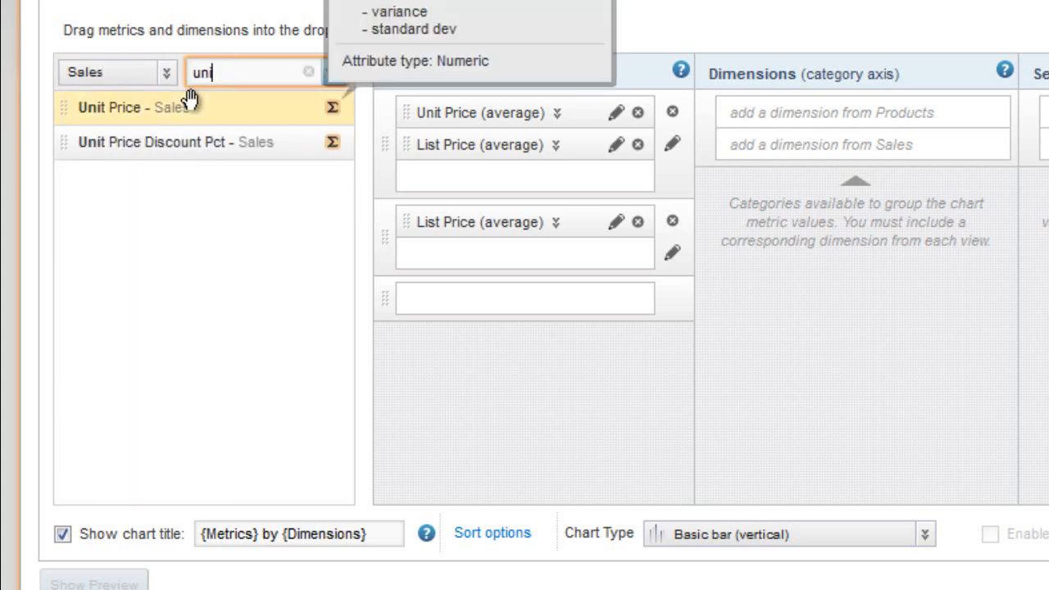
{"action": "left_click_drag", "start_coordinate": [197, 108], "coordinate": [459, 308]}
{"action": "left_click", "coordinate": [532, 301]}
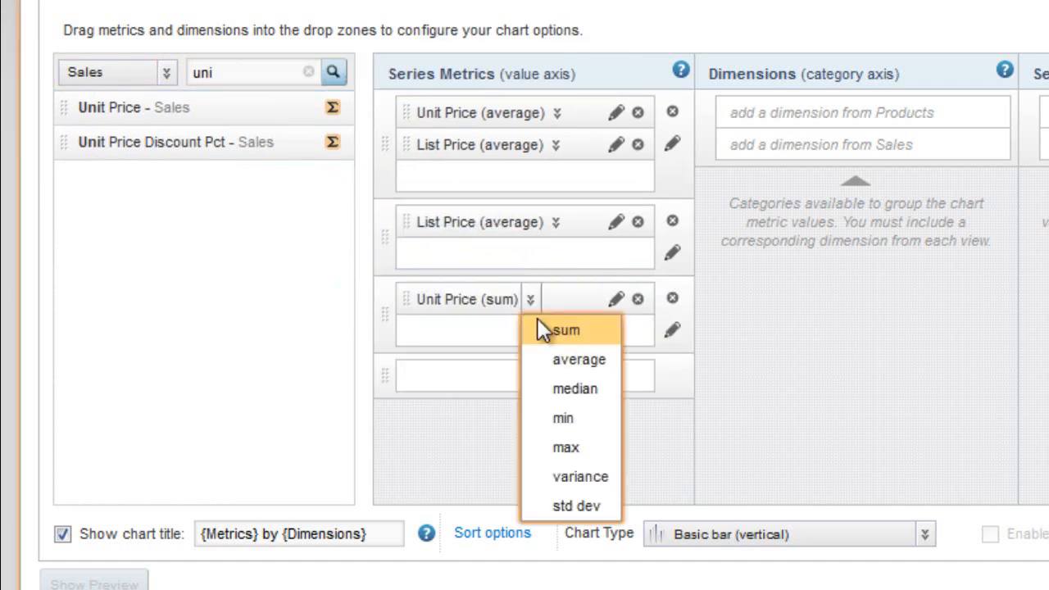
{"action": "left_click", "coordinate": [563, 362]}
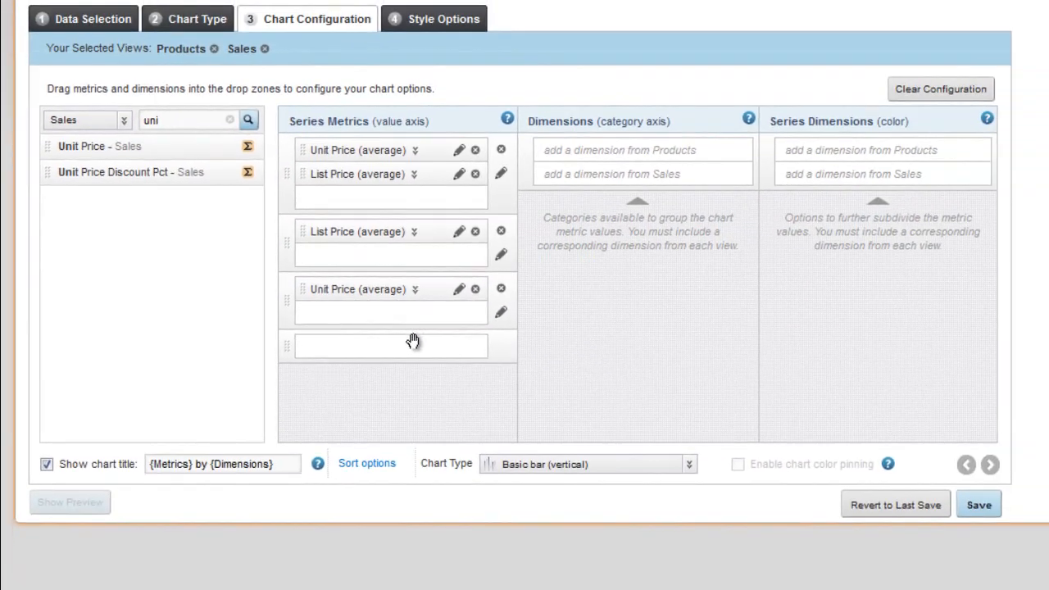
Search all views' attributes for "sub", add Sales_ProductSubcategoryName as the category-axis dimension, and expand its conformed dimensions
{"action": "left_click", "coordinate": [124, 121]}
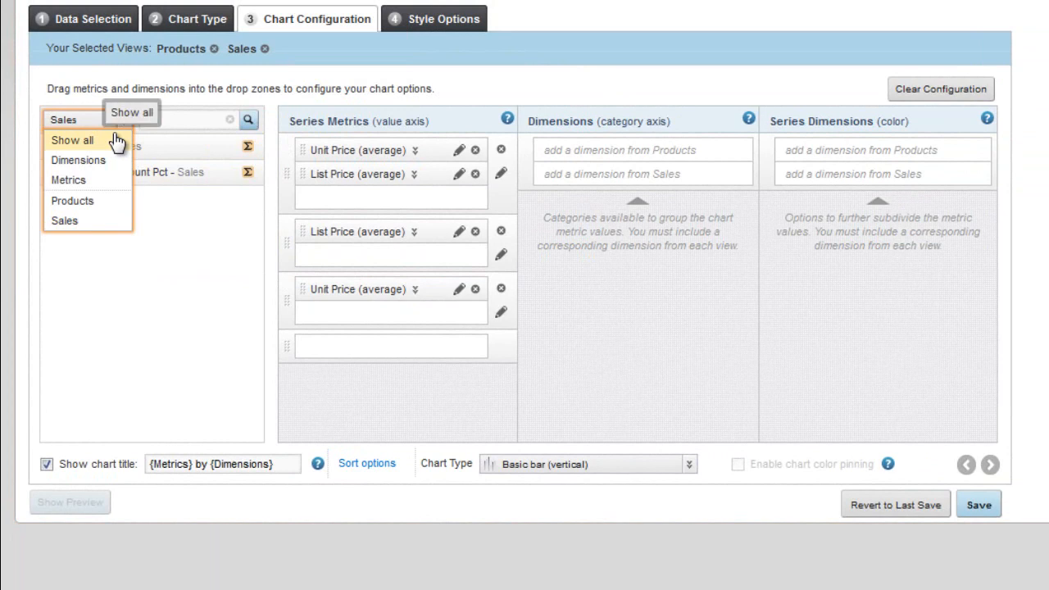
{"action": "left_click", "coordinate": [126, 140]}
{"action": "double_click", "coordinate": [141, 120]}
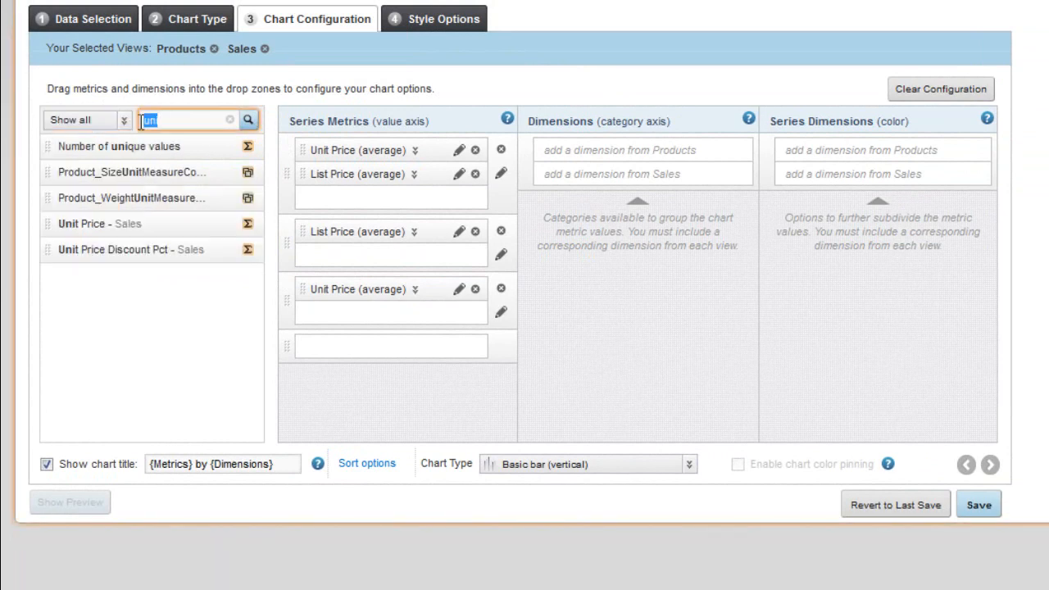
{"action": "type", "text": "sub"}
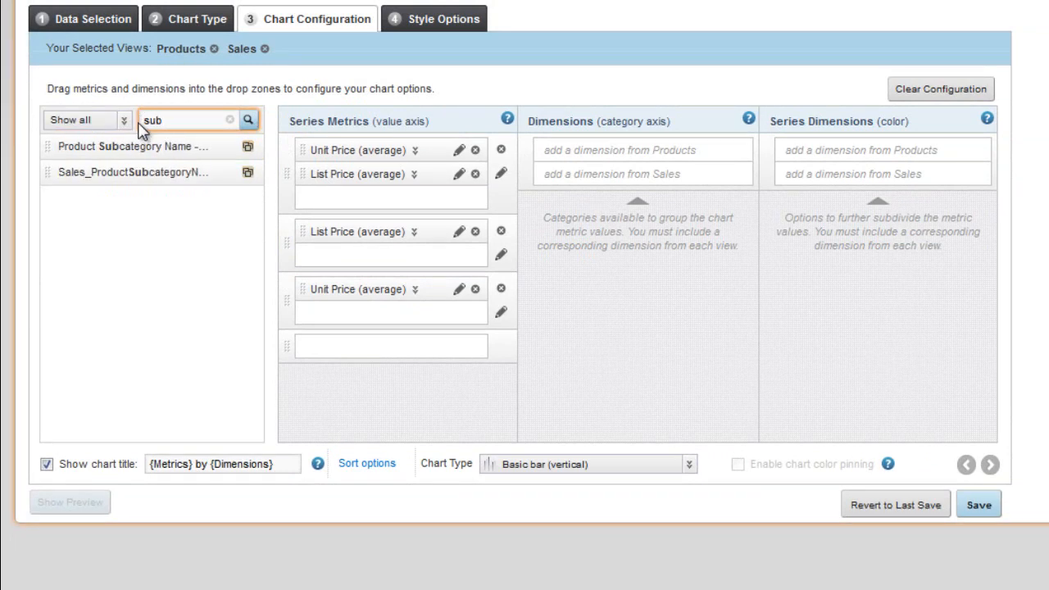
{"action": "left_click_drag", "start_coordinate": [123, 173], "coordinate": [619, 187]}
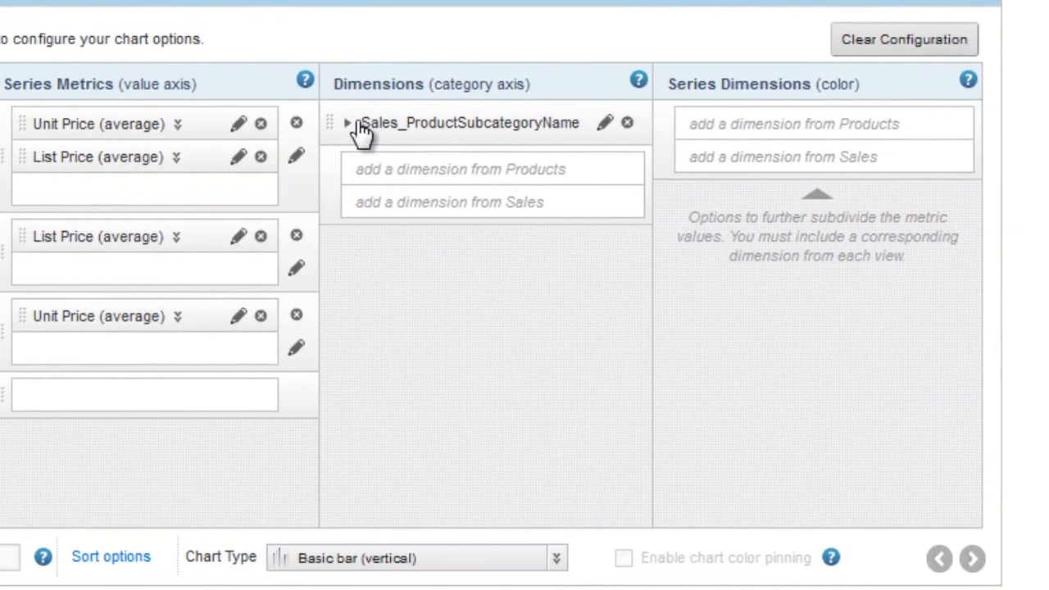
{"action": "left_click", "coordinate": [349, 123]}
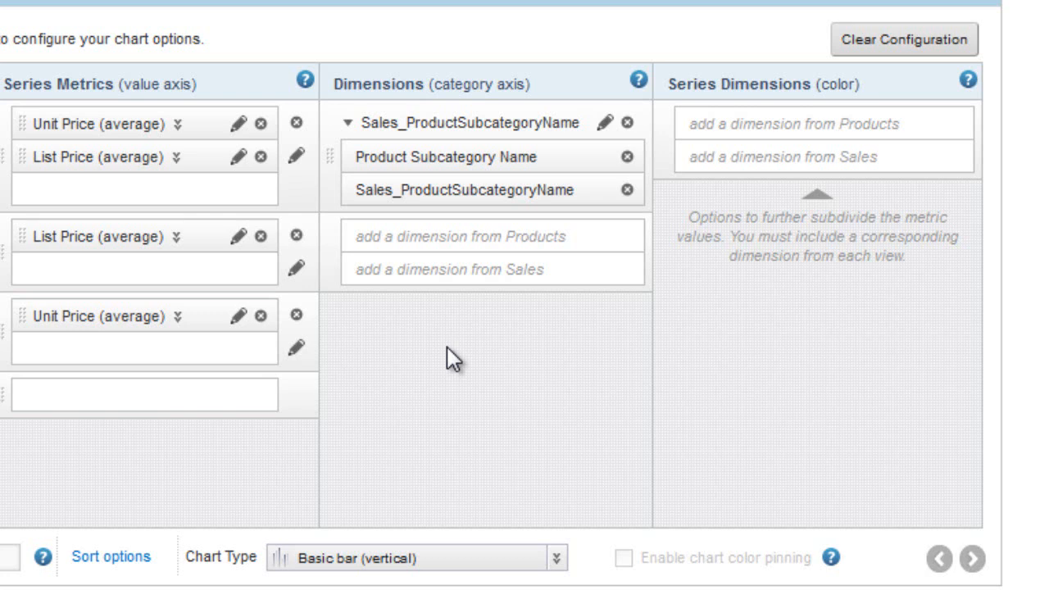
Rename the category-axis group dimension's display name to "Product Subcategory"
{"action": "left_click", "coordinate": [605, 122]}
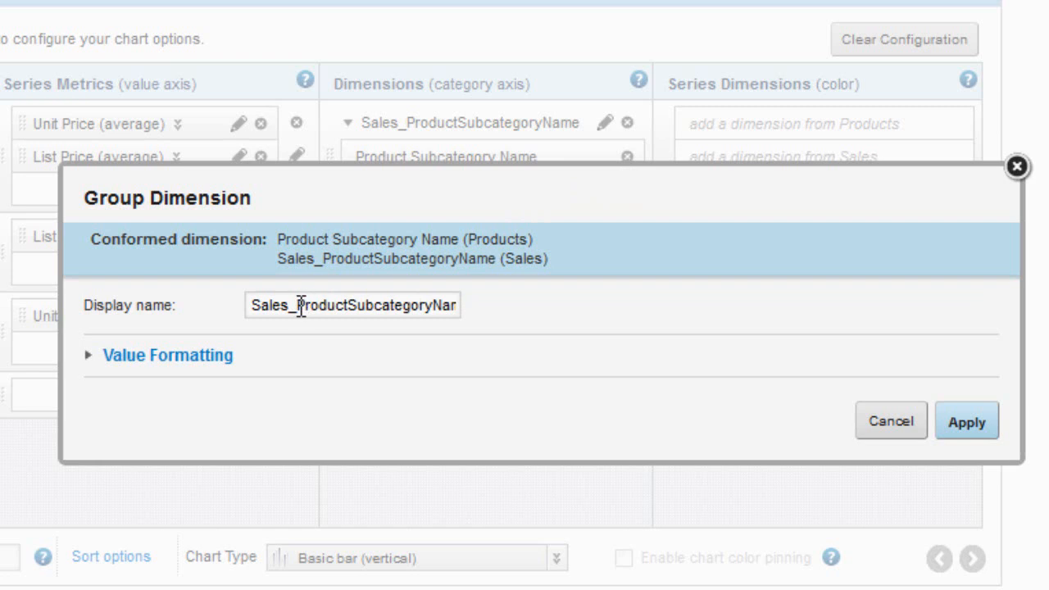
{"action": "left_click_drag", "start_coordinate": [299, 305], "coordinate": [233, 309]}
{"action": "key", "text": "Delete"}
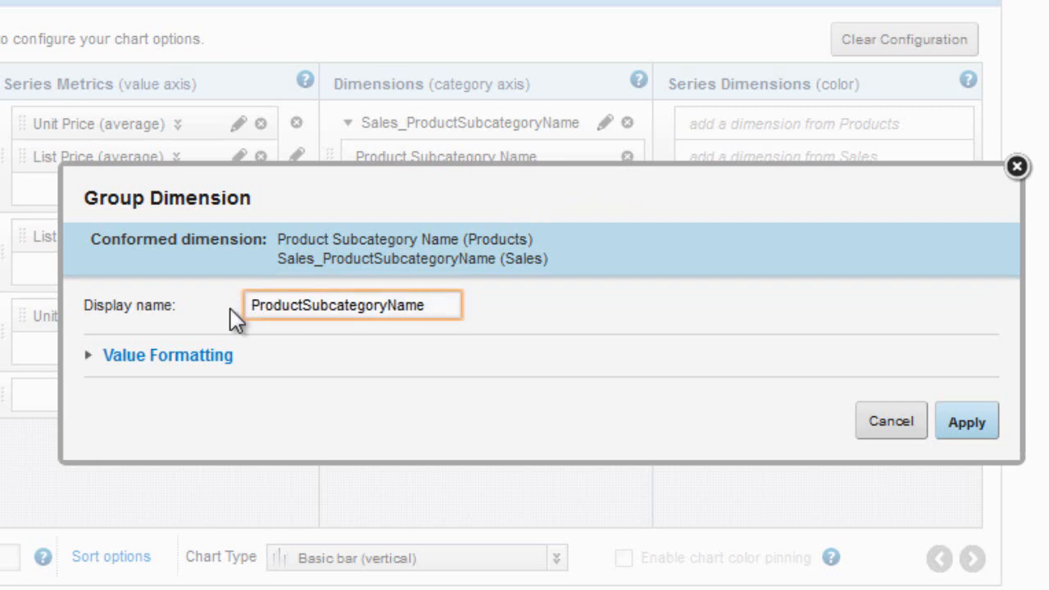
{"action": "key", "text": "Right"}
{"action": "key", "text": "Right"}
{"action": "key", "text": "Right"}
{"action": "key", "text": "Right"}
{"action": "key", "text": "Right"}
{"action": "key", "text": "Right"}
{"action": "key", "text": "Right"}
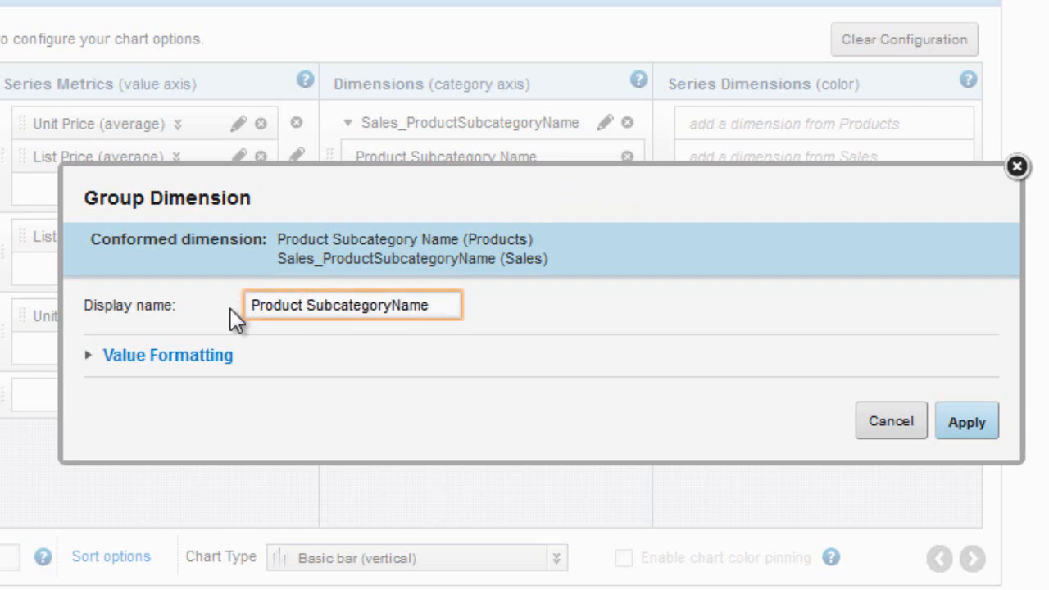
{"action": "key", "text": "BackSpace"}
{"action": "key", "text": "BackSpace"}
{"action": "key", "text": "BackSpace"}
{"action": "key", "text": "BackSpace"}
{"action": "left_click", "coordinate": [961, 422]}
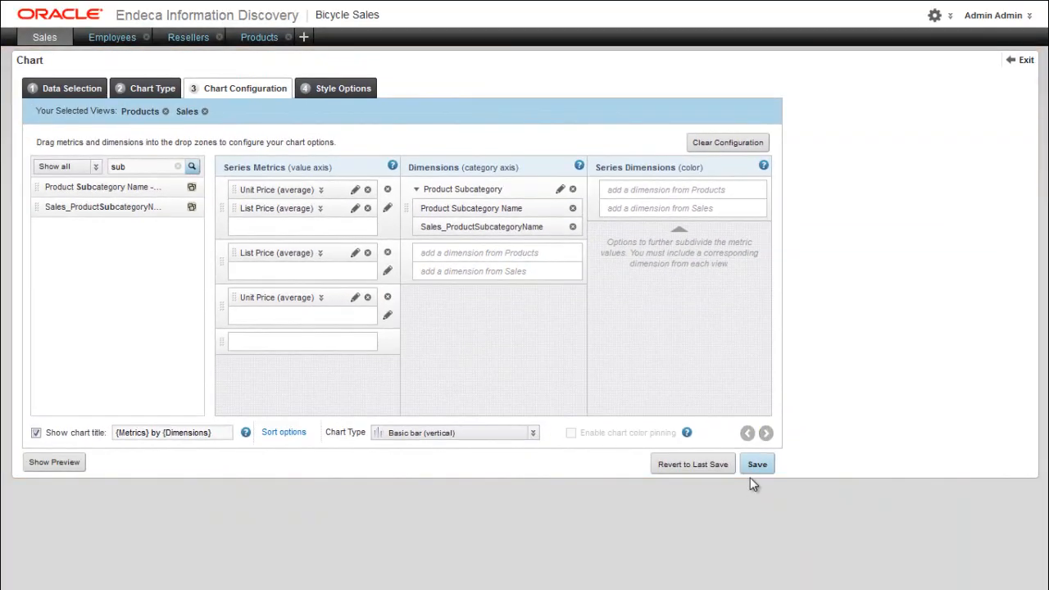
Save the chart configuration and exit to the Sales page with the finished chart
{"action": "left_click", "coordinate": [757, 465]}
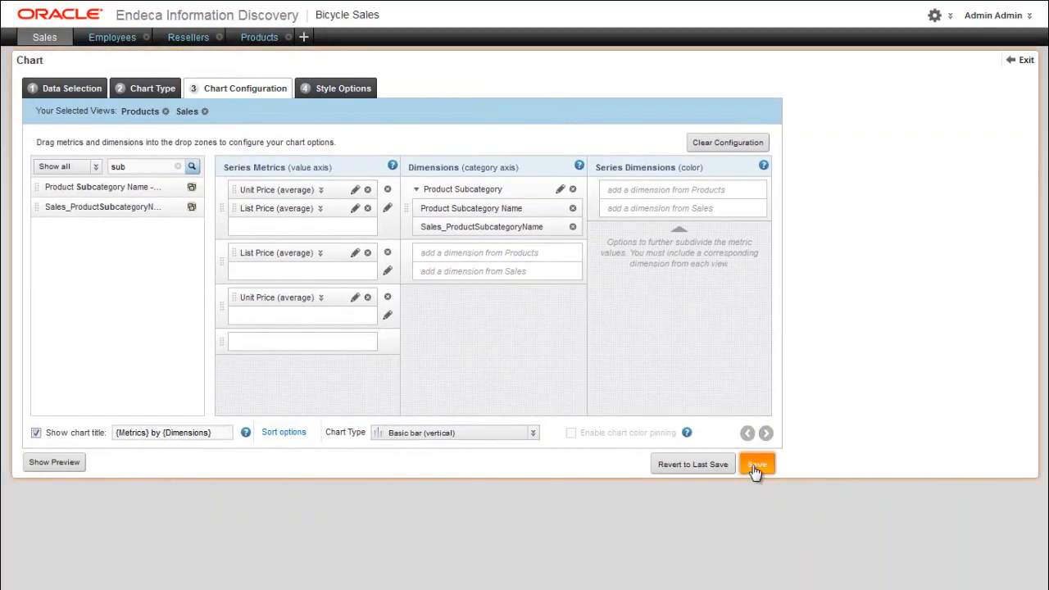
{"action": "left_click", "coordinate": [1025, 60]}
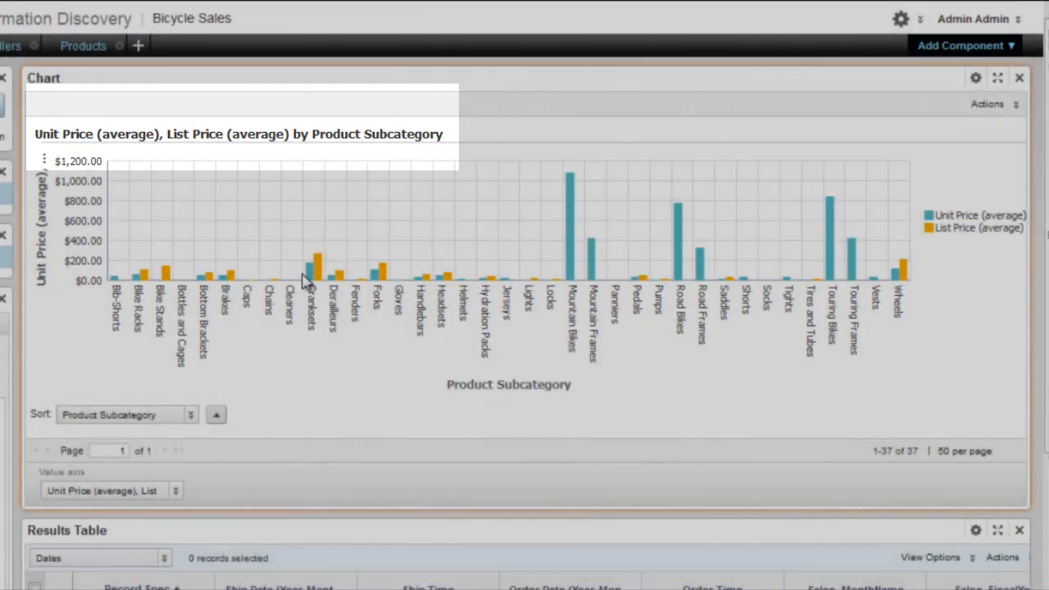
{"action": "mouse_move", "coordinate": [312, 275]}
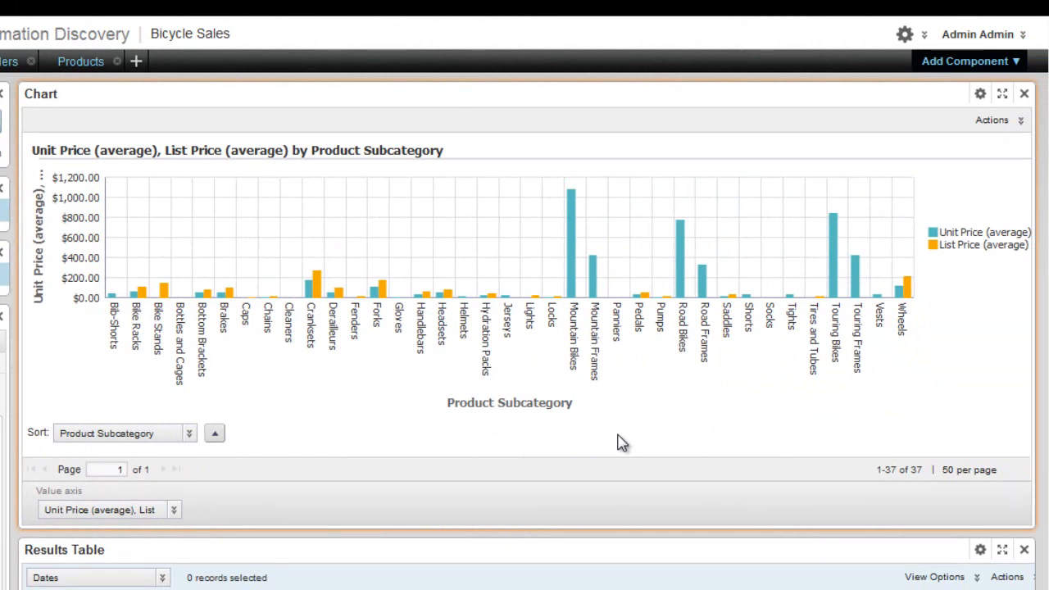
View the chart with List Price (average) alone on the value axis, followed by Unit Price (average) alone
{"action": "left_click", "coordinate": [176, 512]}
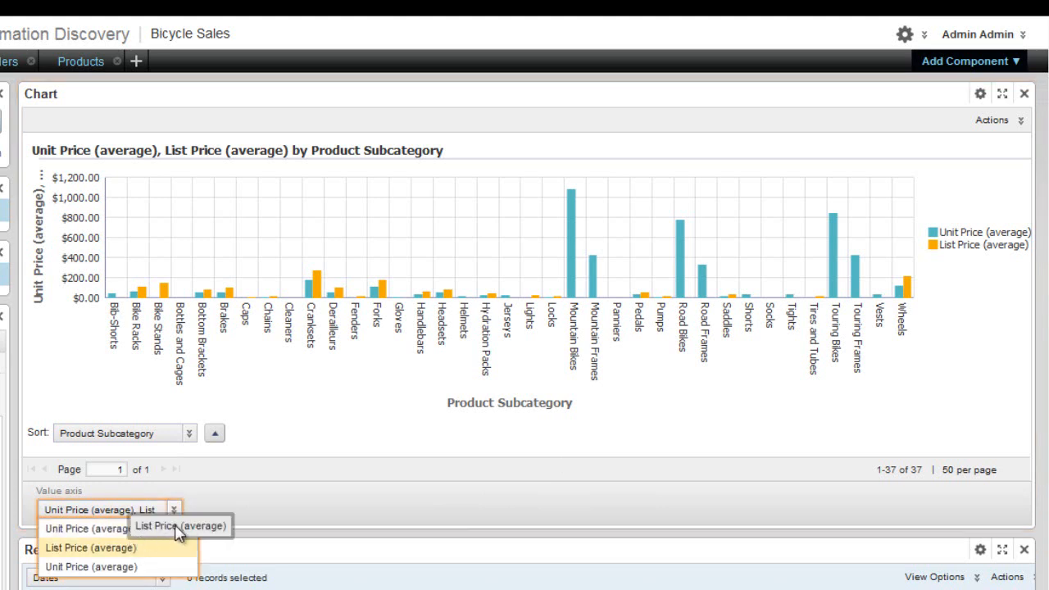
{"action": "left_click", "coordinate": [177, 542]}
{"action": "left_click", "coordinate": [175, 514]}
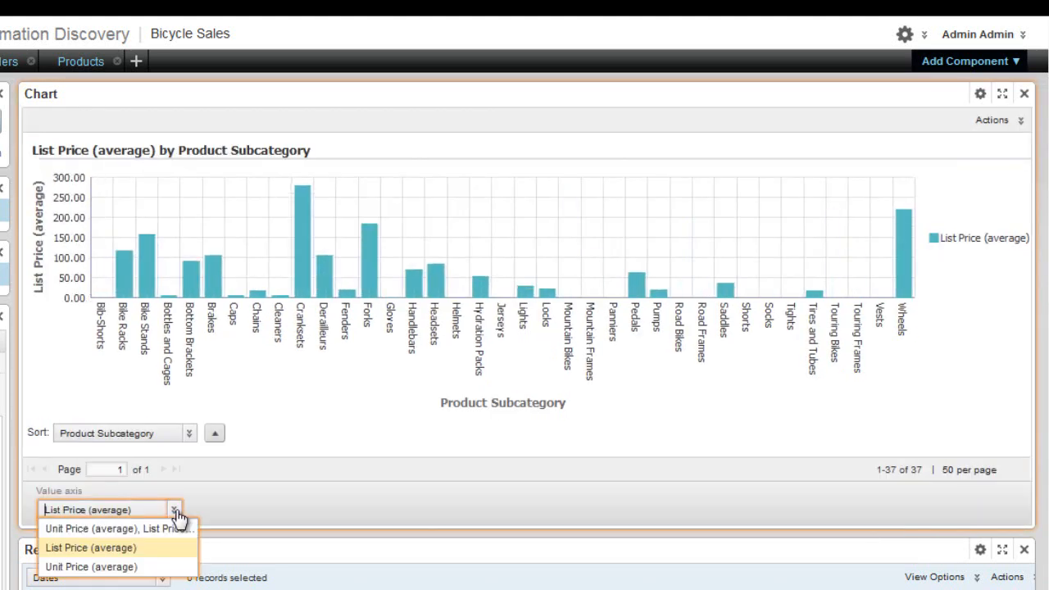
{"action": "left_click", "coordinate": [112, 567]}
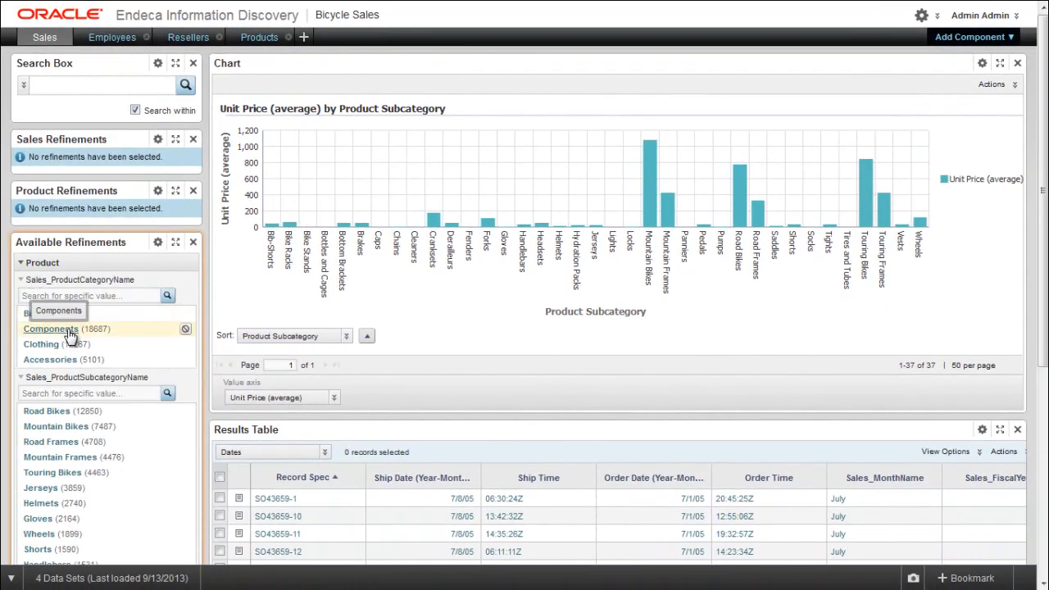
Refine the data to the Components product category and view the chart by List Price (average) and by Unit Price and List Price combined
{"action": "left_click", "coordinate": [39, 333]}
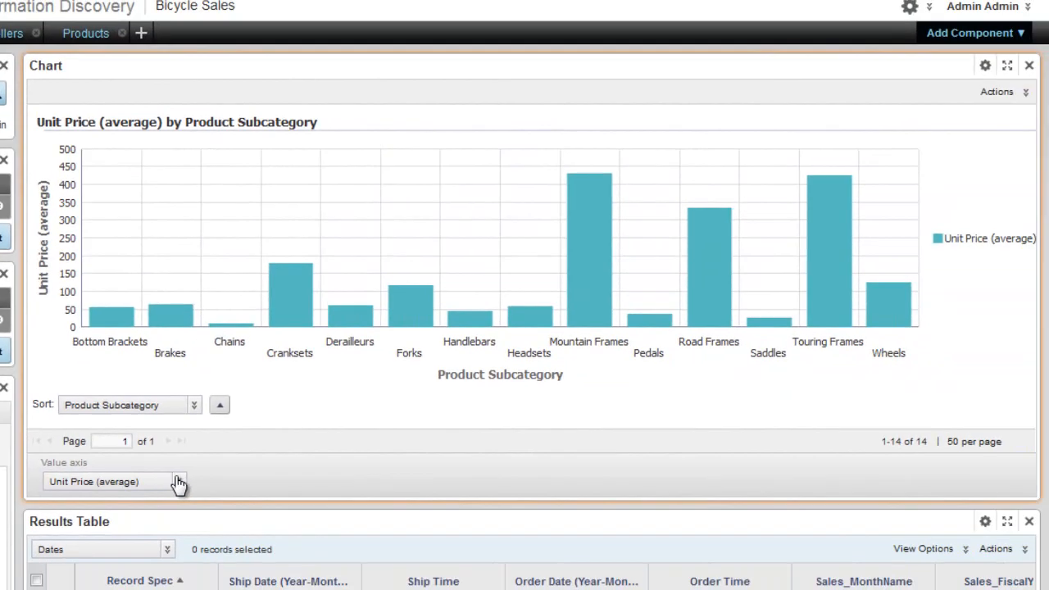
{"action": "left_click", "coordinate": [179, 482]}
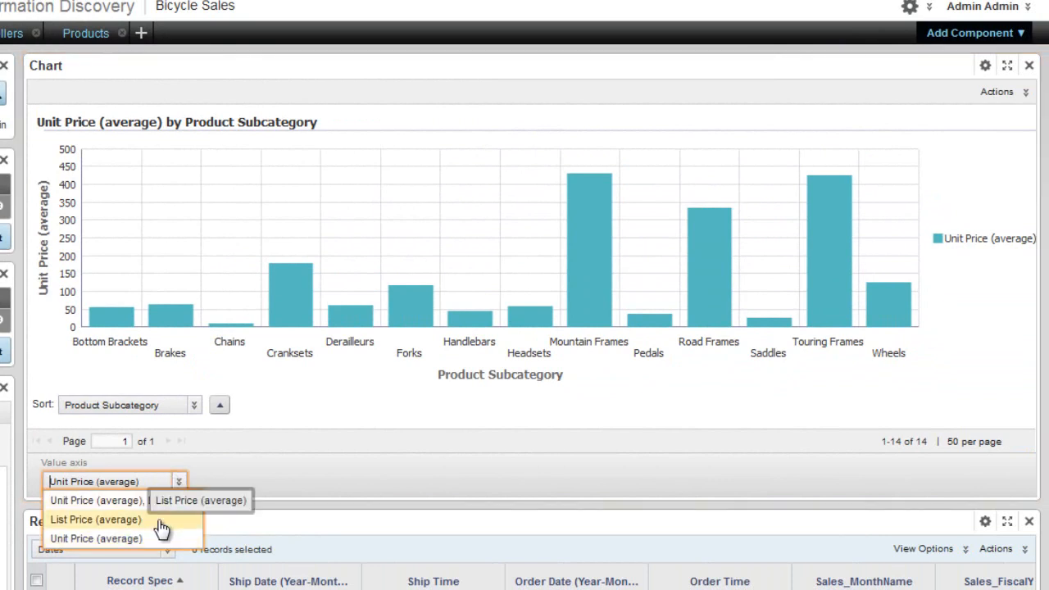
{"action": "left_click", "coordinate": [161, 522]}
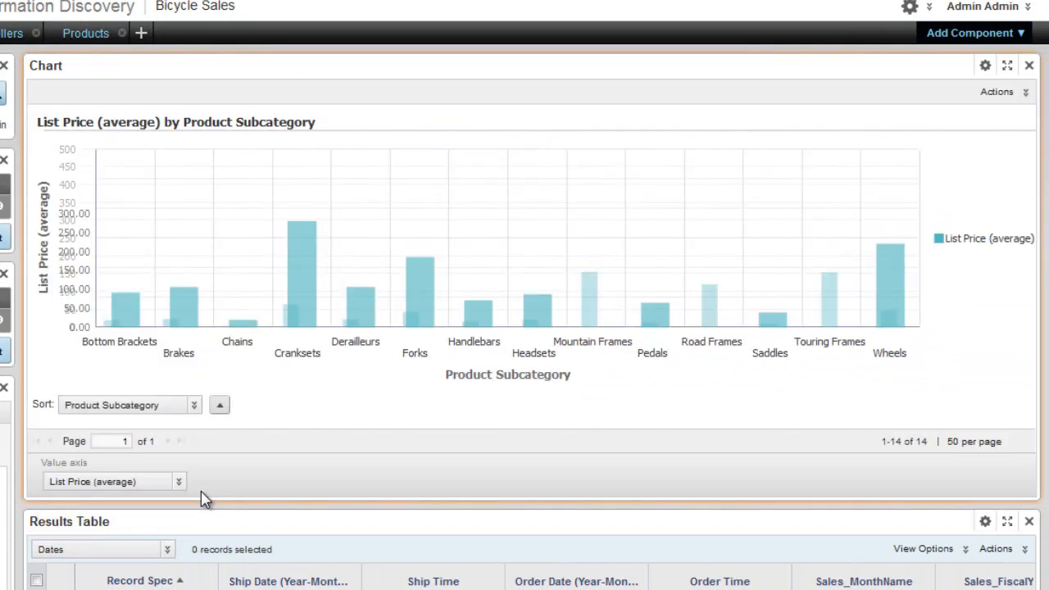
{"action": "left_click", "coordinate": [178, 482]}
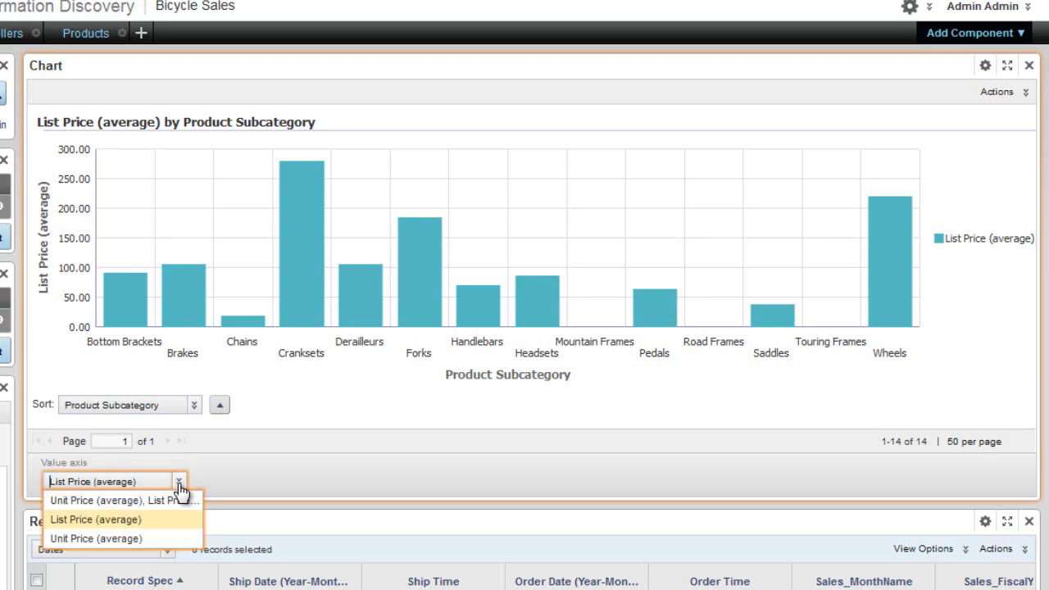
{"action": "left_click", "coordinate": [178, 501]}
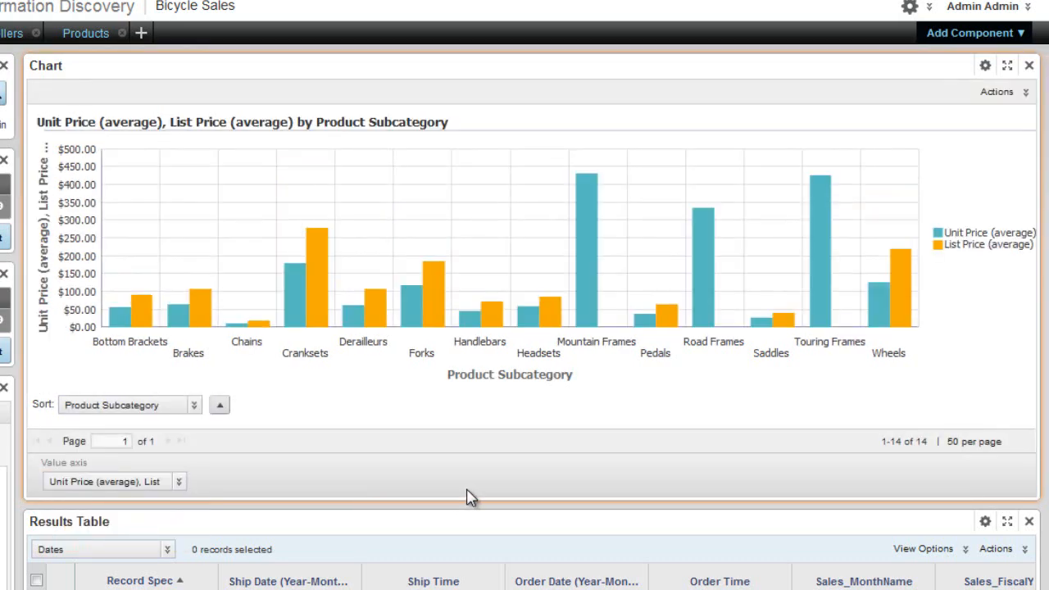